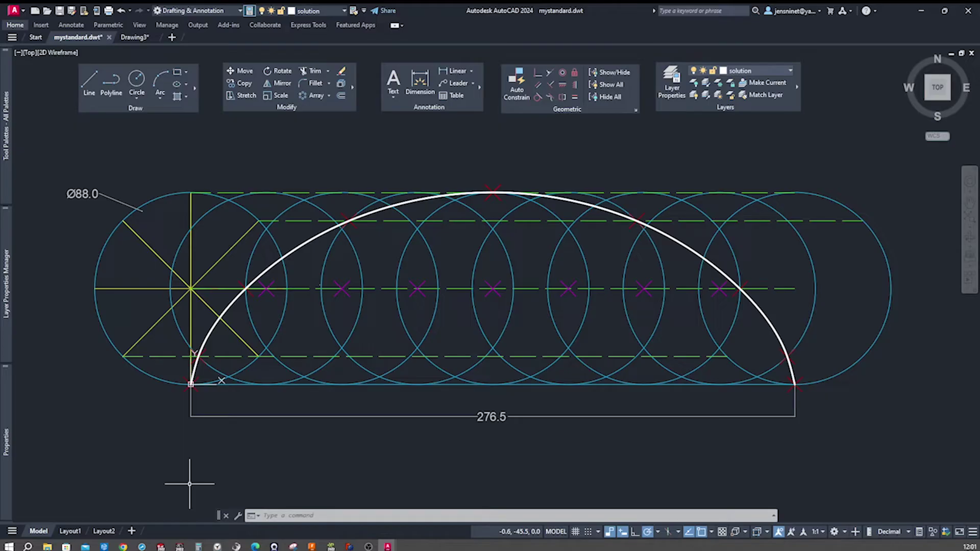
Step: Examine the finished cycloid construction: the traced curve, the rolling circles, the division lines and the baseline
key("Escape")
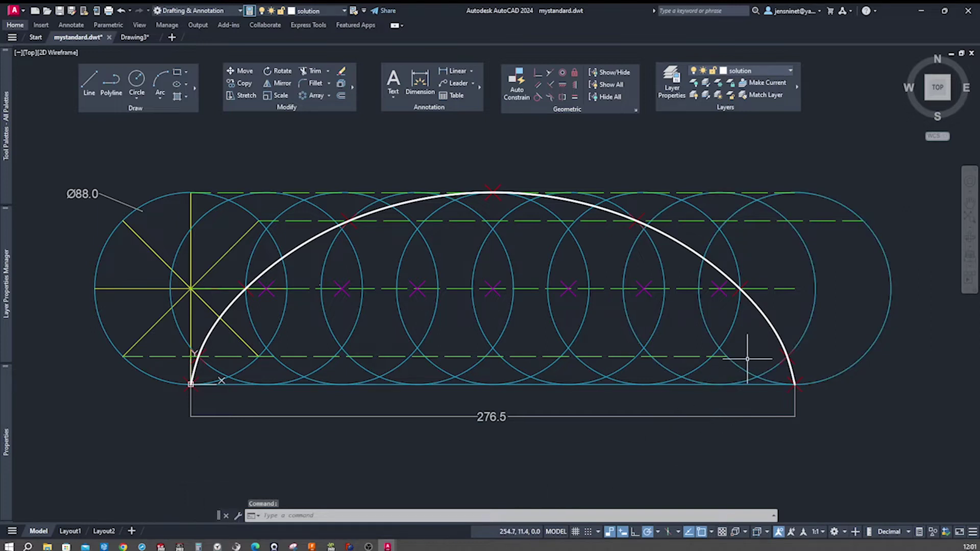
mouse_move(764, 316)
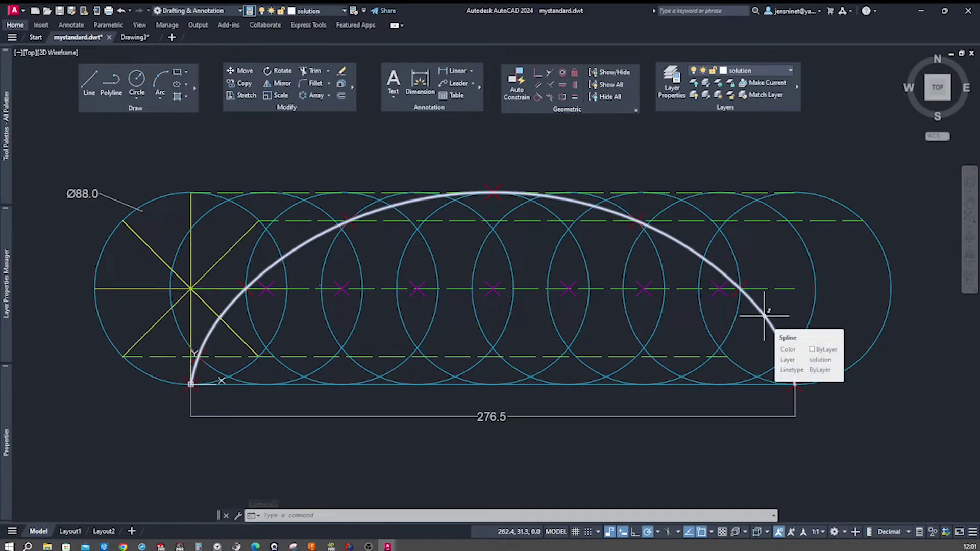
scroll(194, 384, "up", 2)
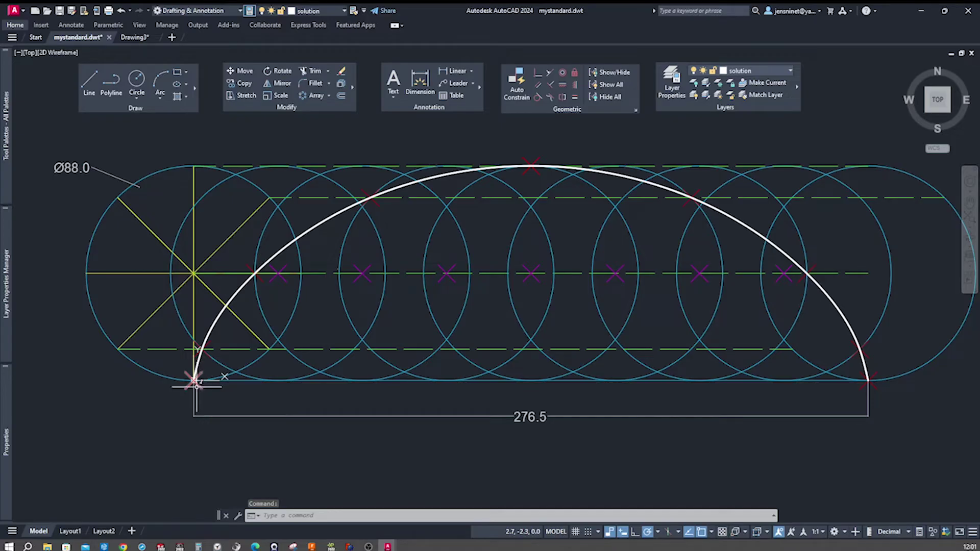
mouse_move(152, 371)
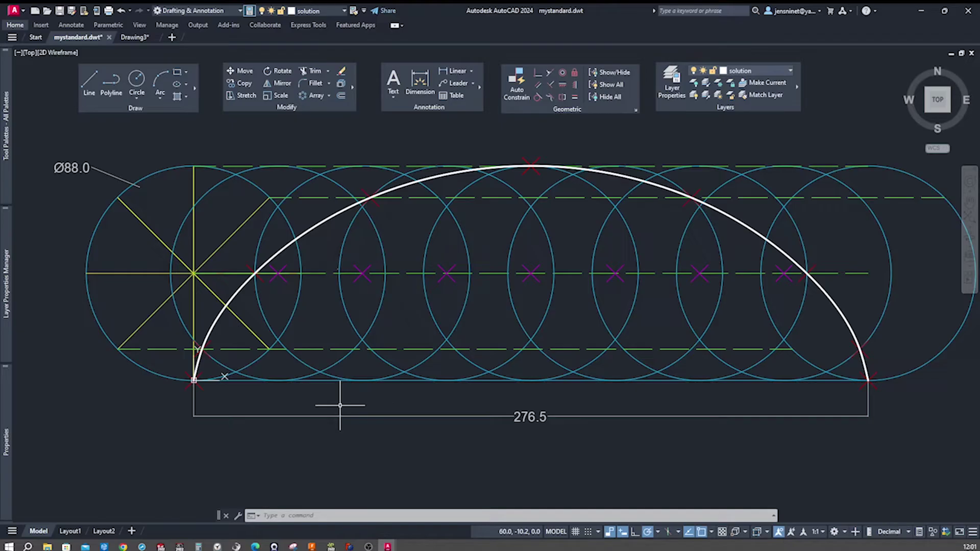
middle_click(412, 433)
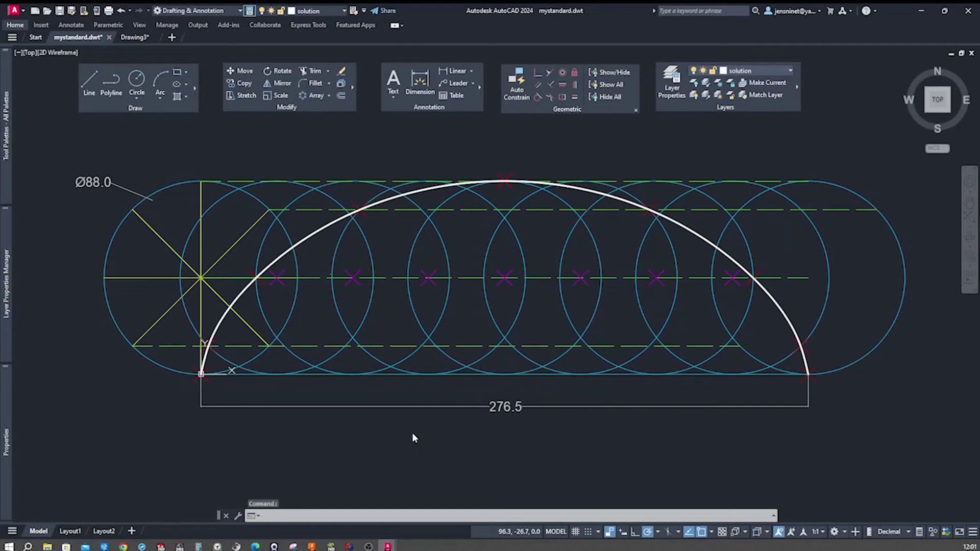
scroll(412, 433, "down", 1)
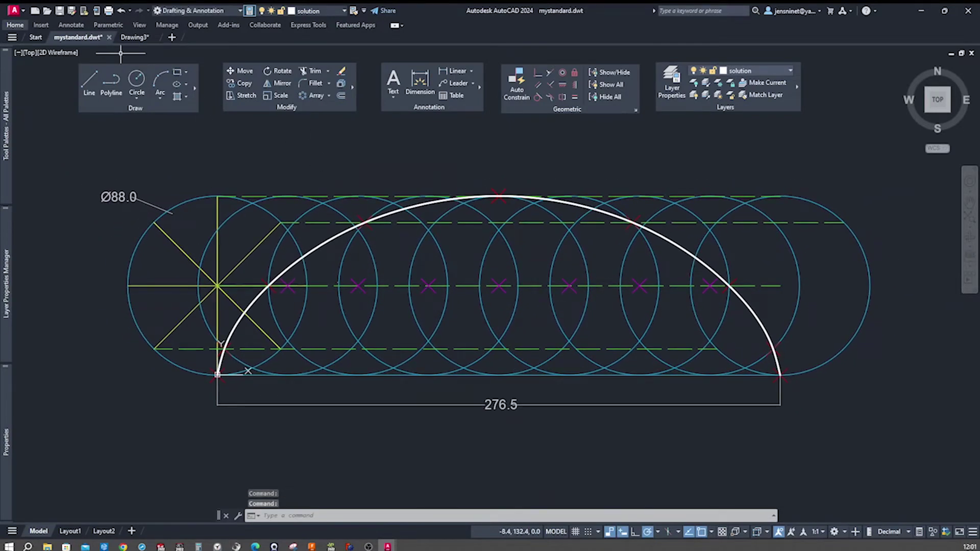
Step: Switch to the empty Drawing3 drawing and review its available layers
left_click(134, 38)
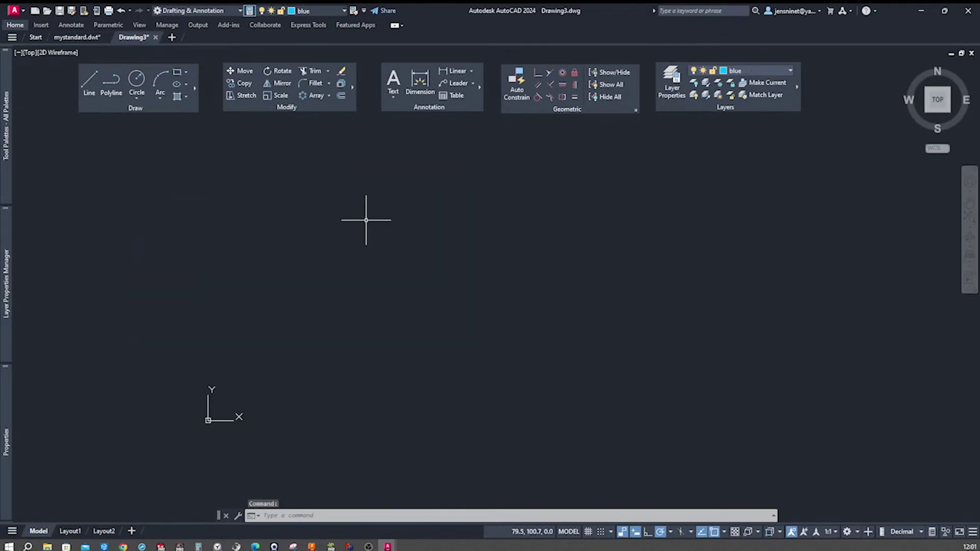
left_click(792, 71)
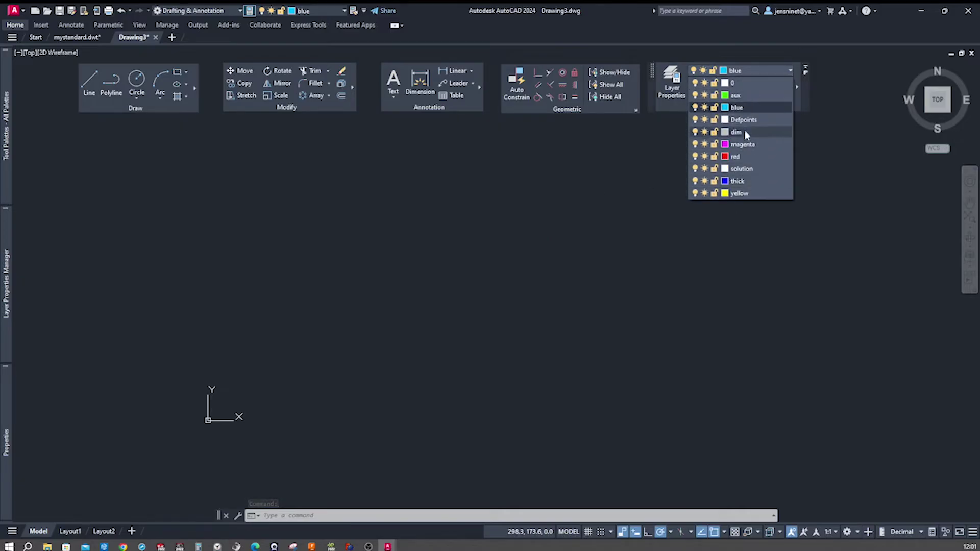
left_click(821, 175)
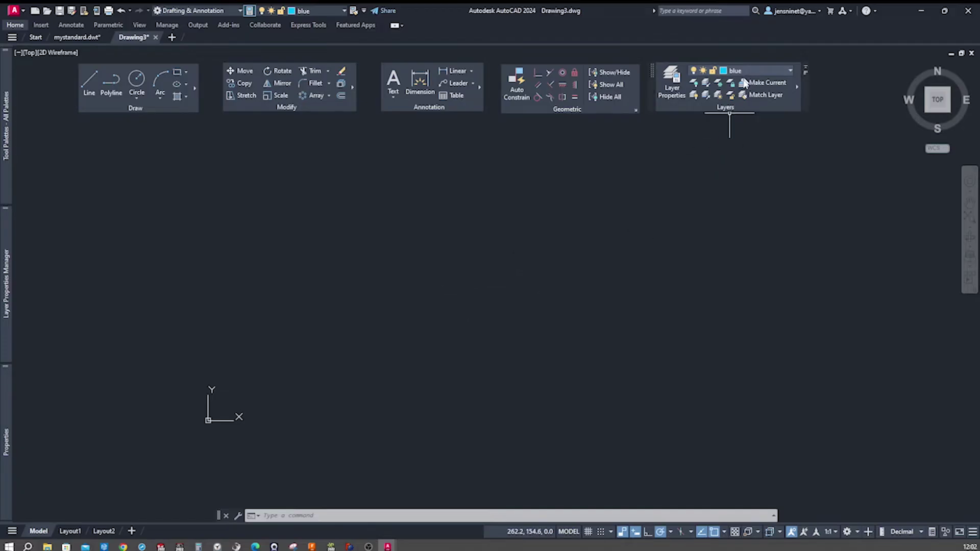
Step: Draw a circle centred at 0,44 with a radius of 44 on the blue layer
type("c")
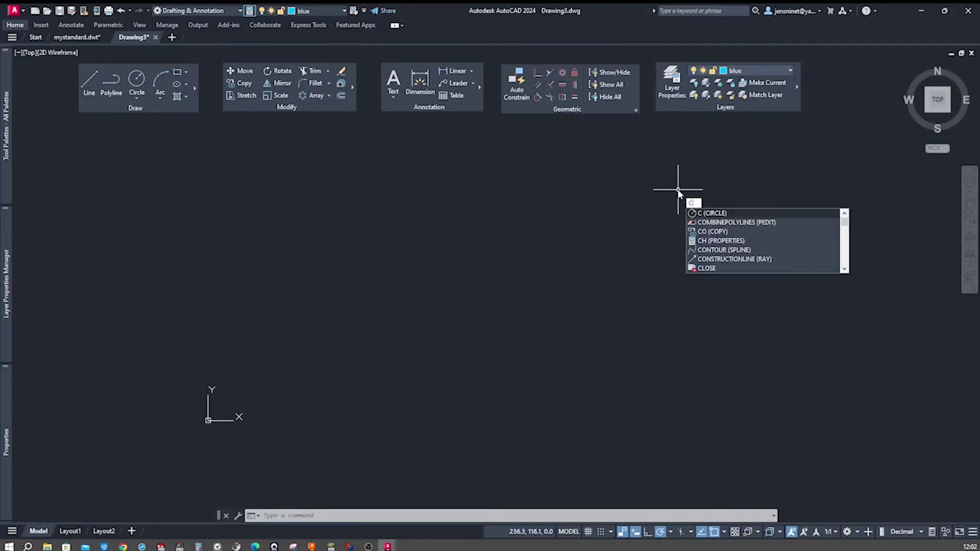
key("Return")
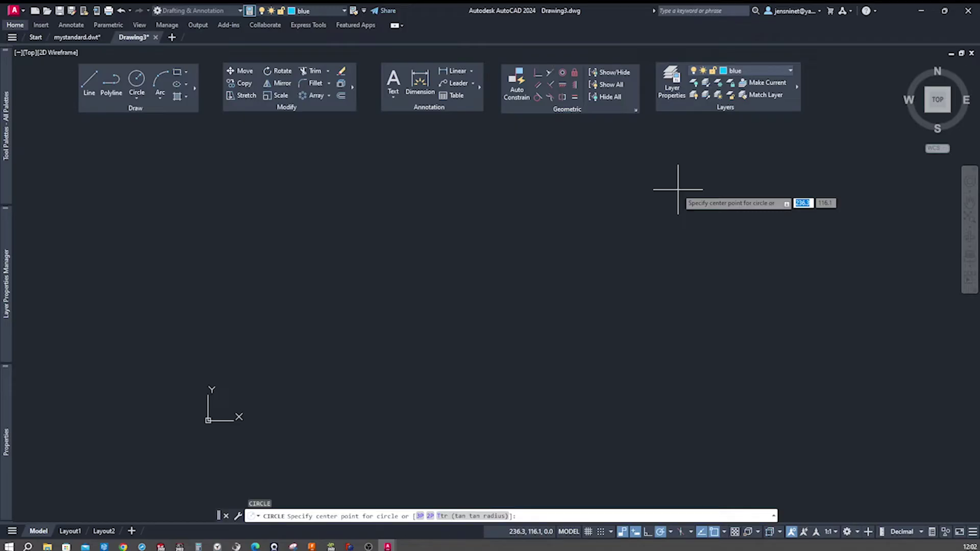
type("0")
key("Tab")
type("44")
key("Return")
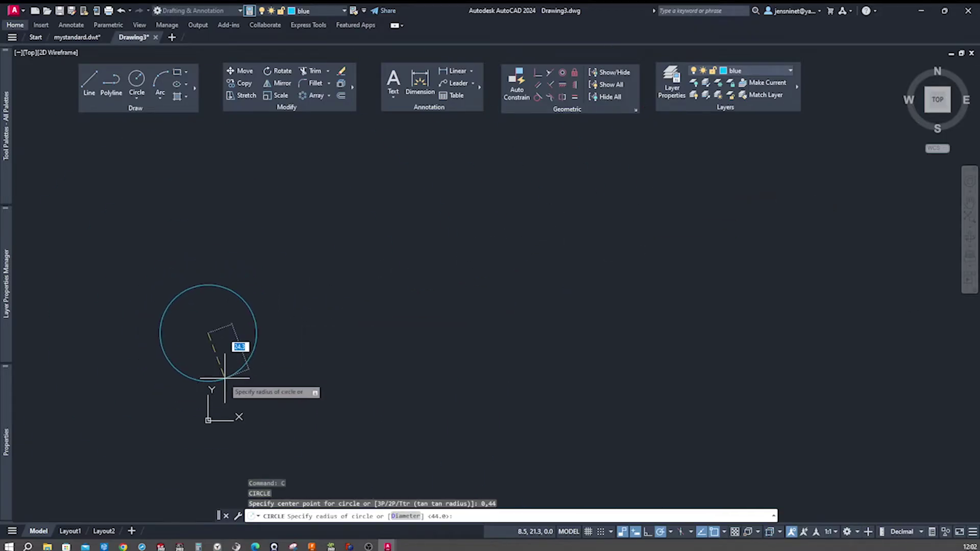
type("44")
key("Return")
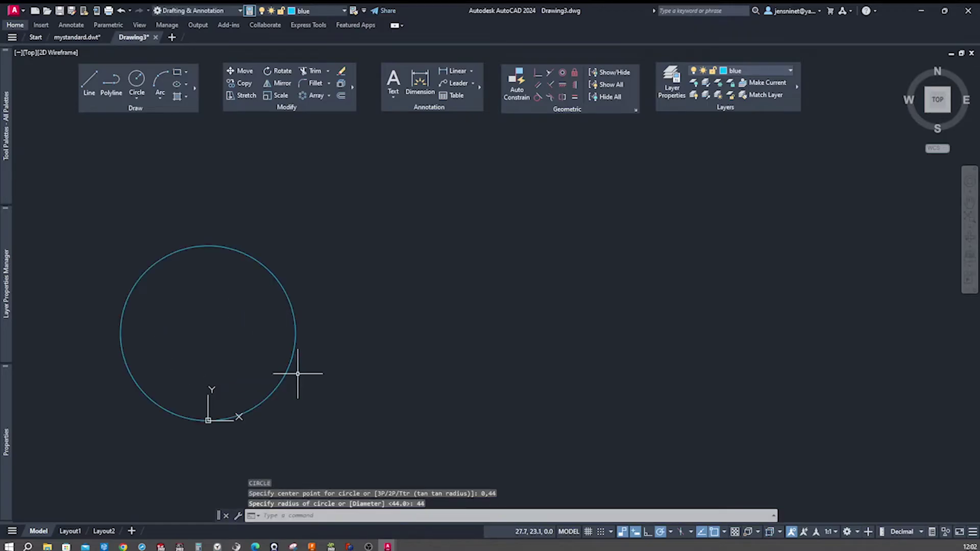
key("Escape")
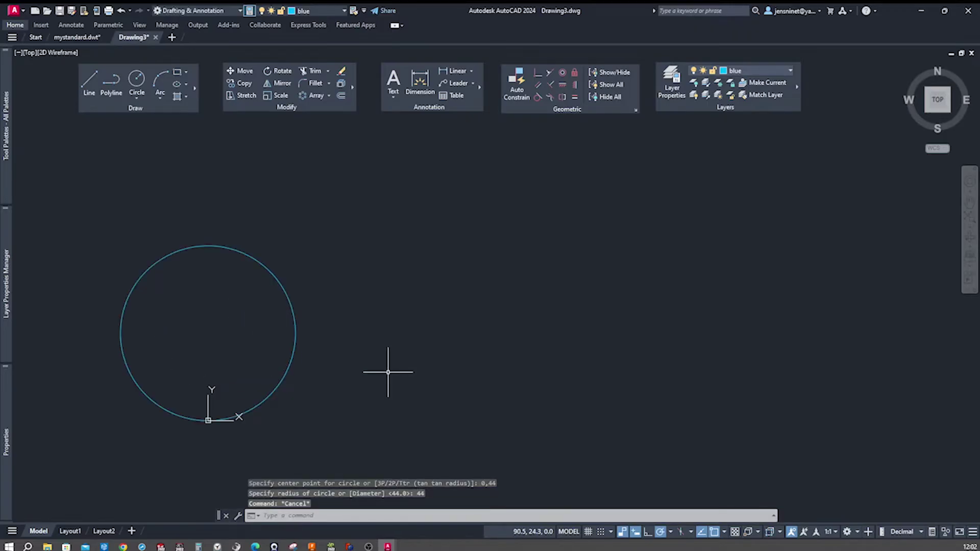
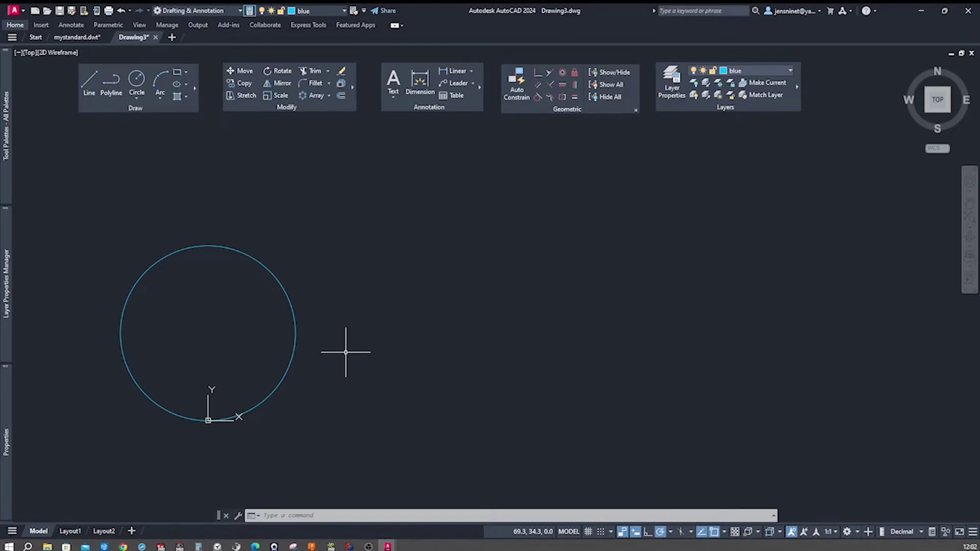
Step: Draw a horizontal line 276.5 long in the positive X direction from the circle's bottom quadrant at the origin
key("Escape")
type("l")
key("Return")
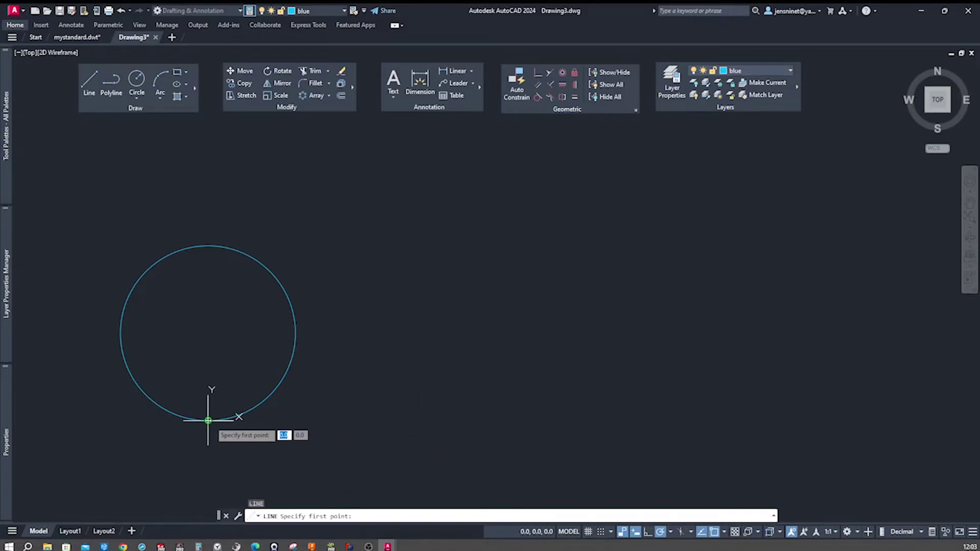
left_click(208, 420)
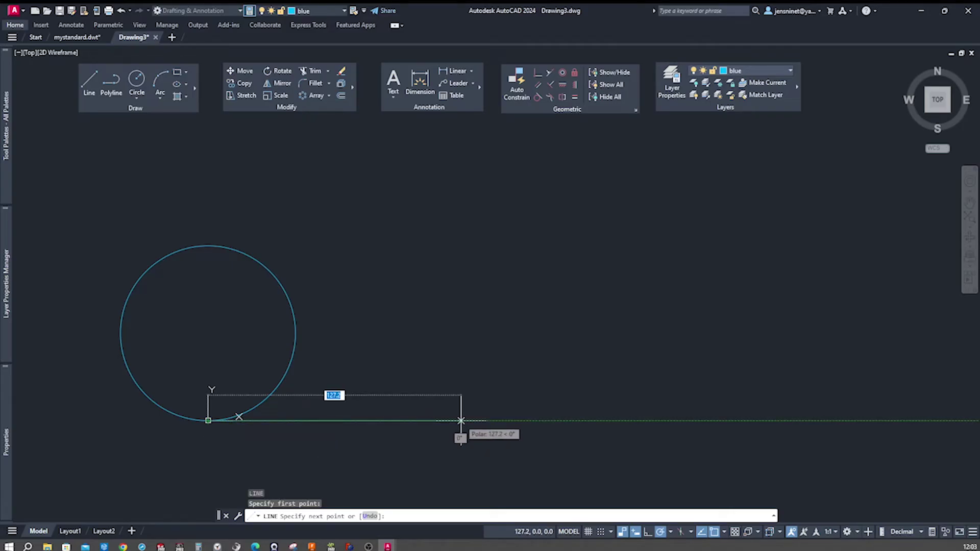
type("2")
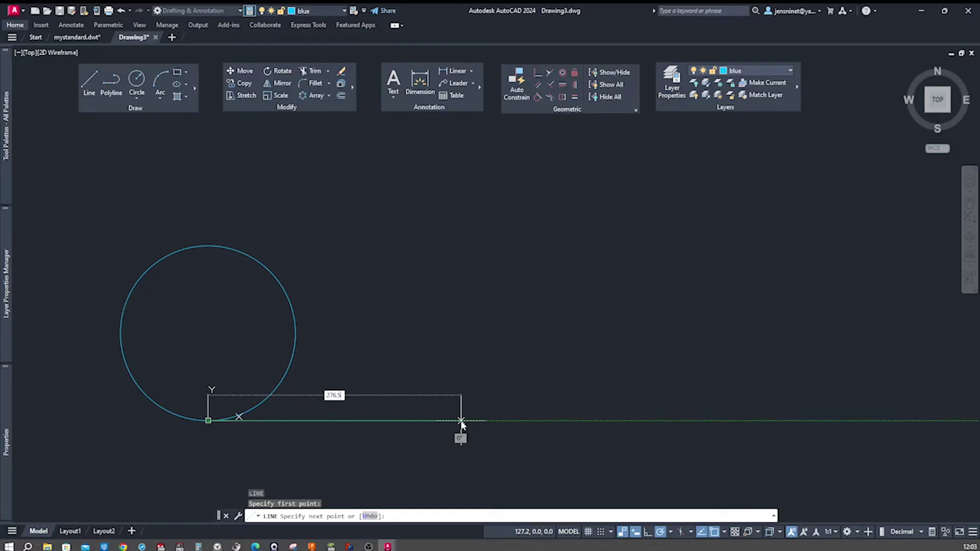
key("Return")
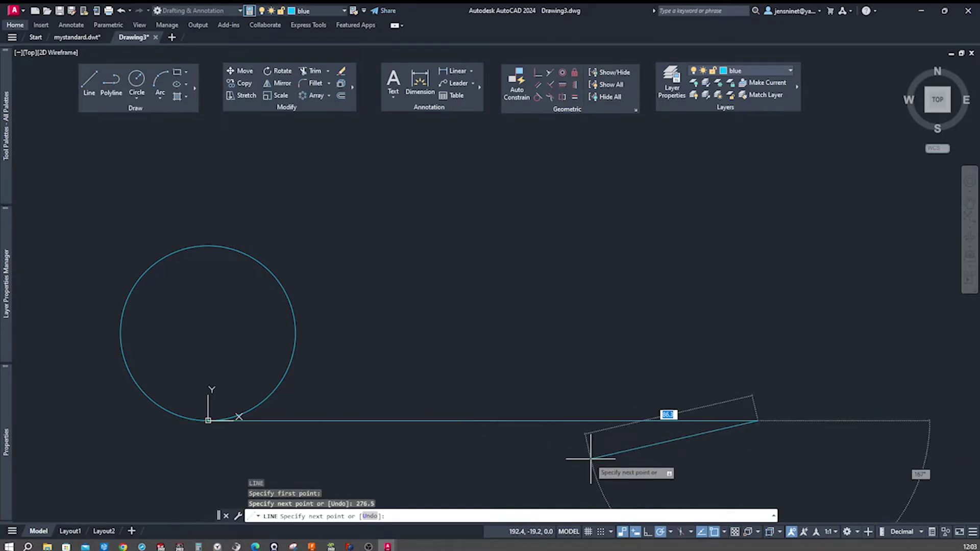
key("Escape")
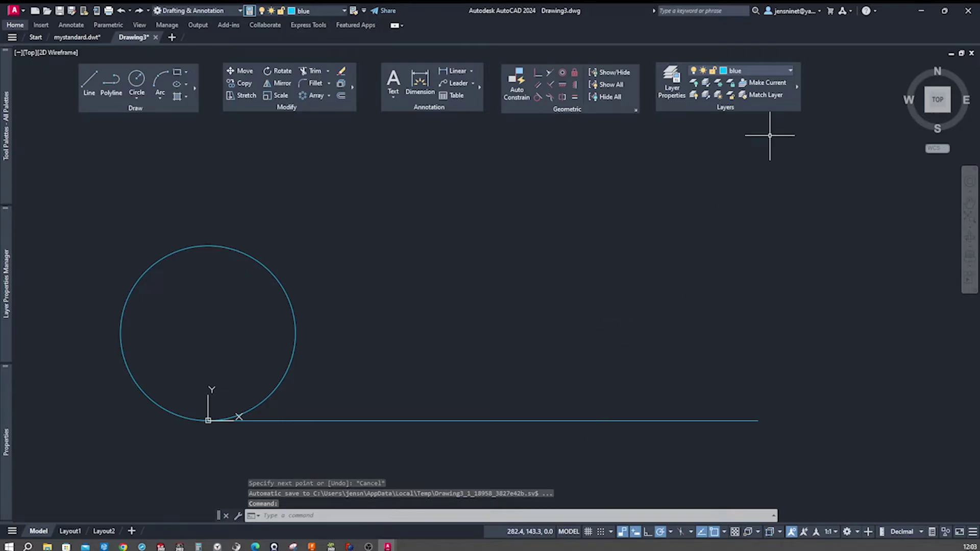
Step: Make the dim layer current, then dimension the circle's diameter at its upper left and the baseline's length below it
left_click(789, 72)
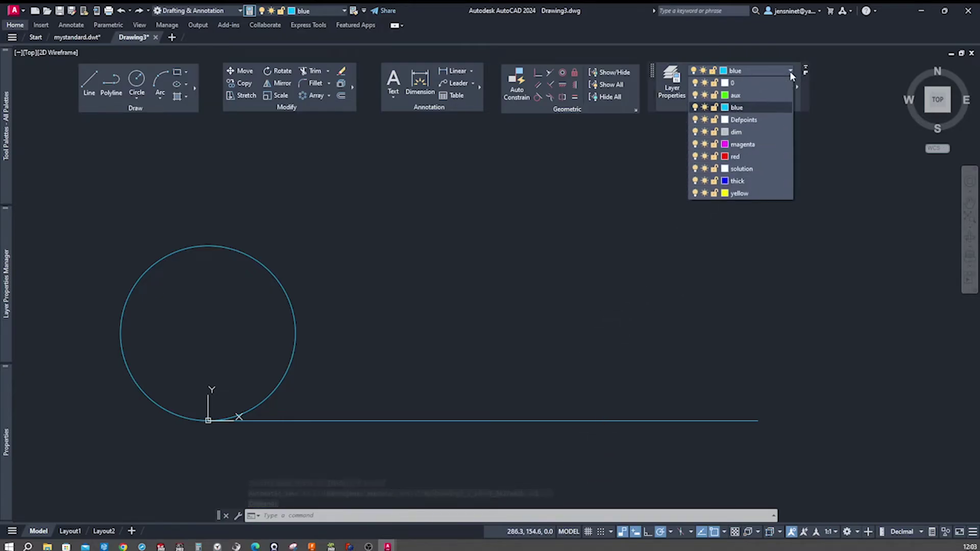
left_click(746, 131)
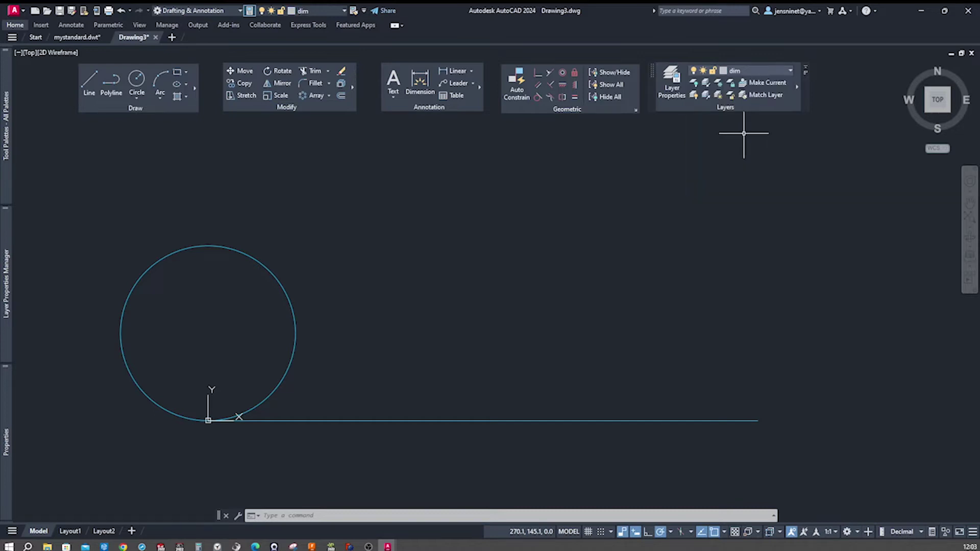
left_click(420, 81)
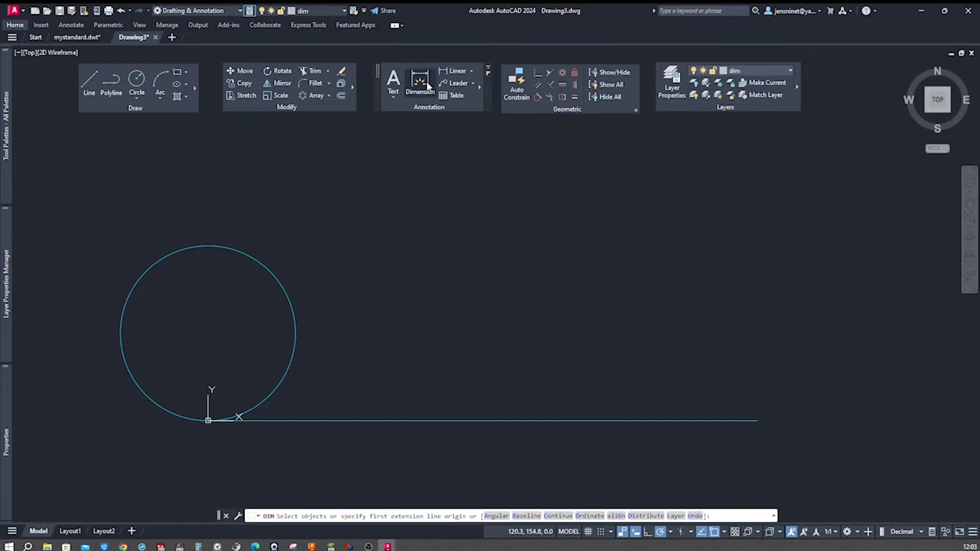
left_click(153, 267)
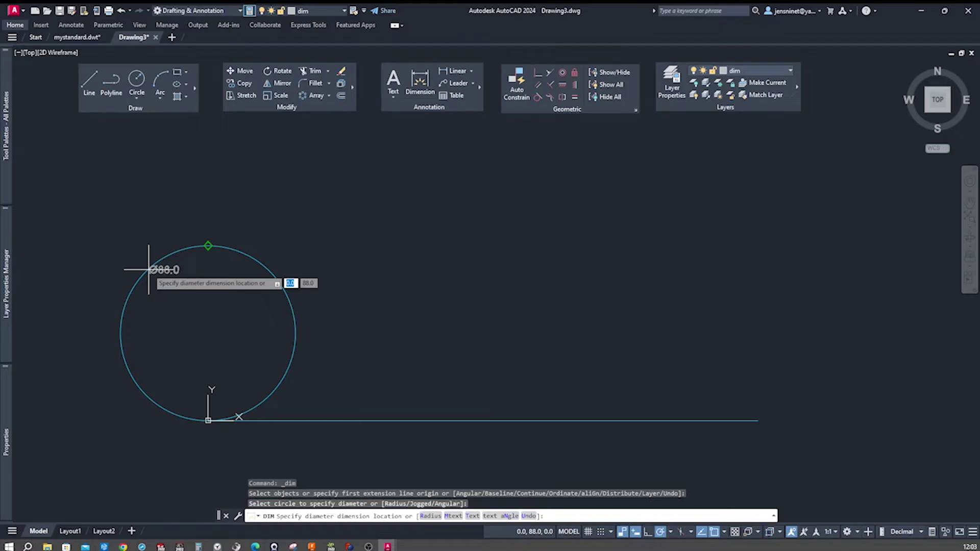
left_click(131, 243)
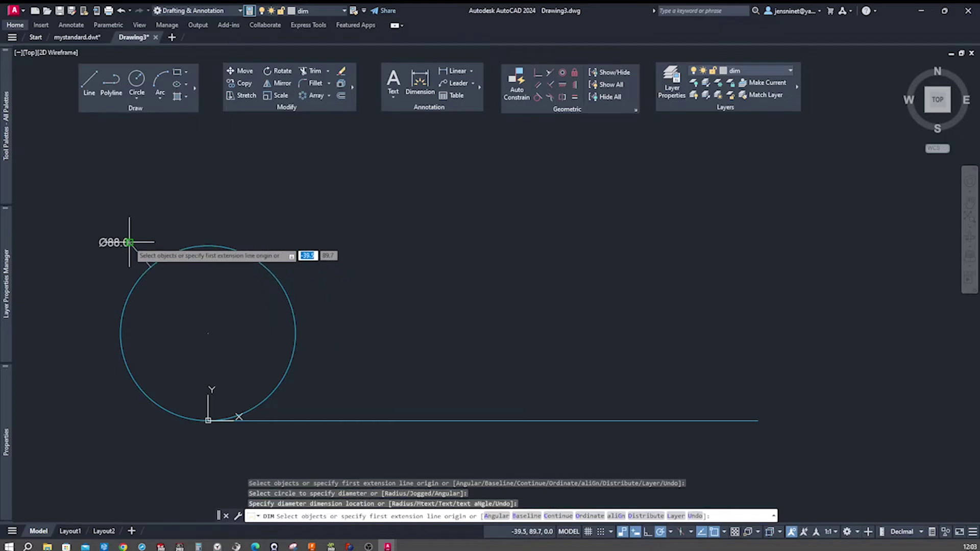
left_click(337, 422)
left_click(350, 444)
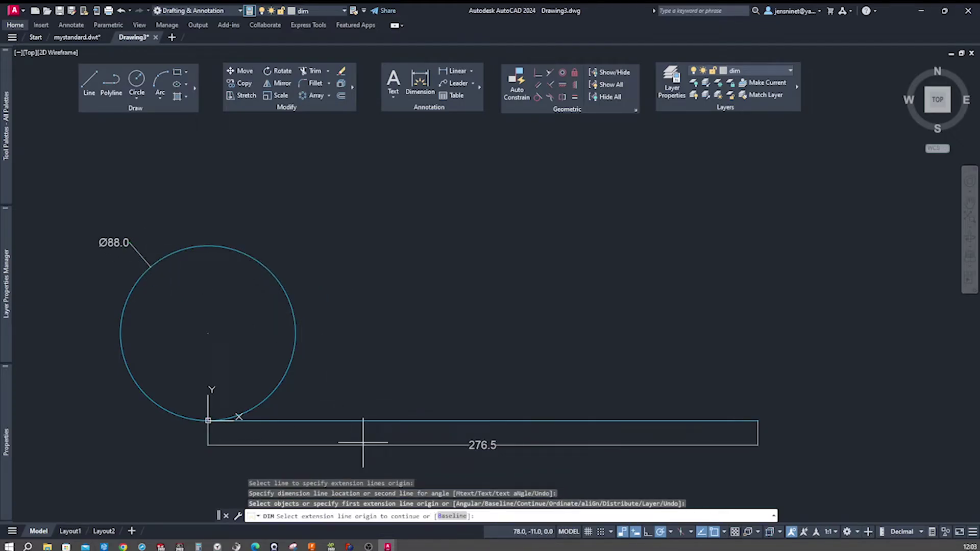
key("Return")
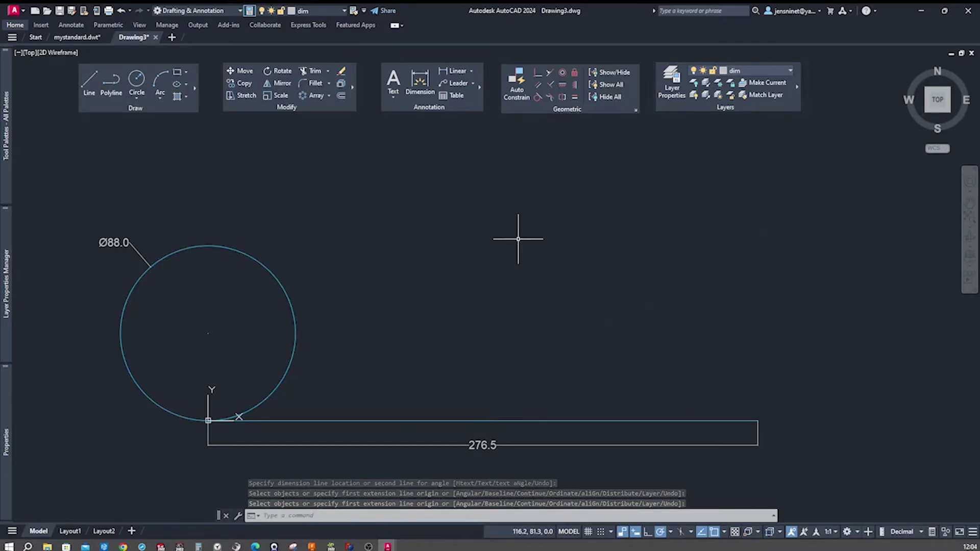
Step: Make the yellow layer current and draw a vertical line from the circle's top quadrant to its bottom quadrant
left_click(789, 70)
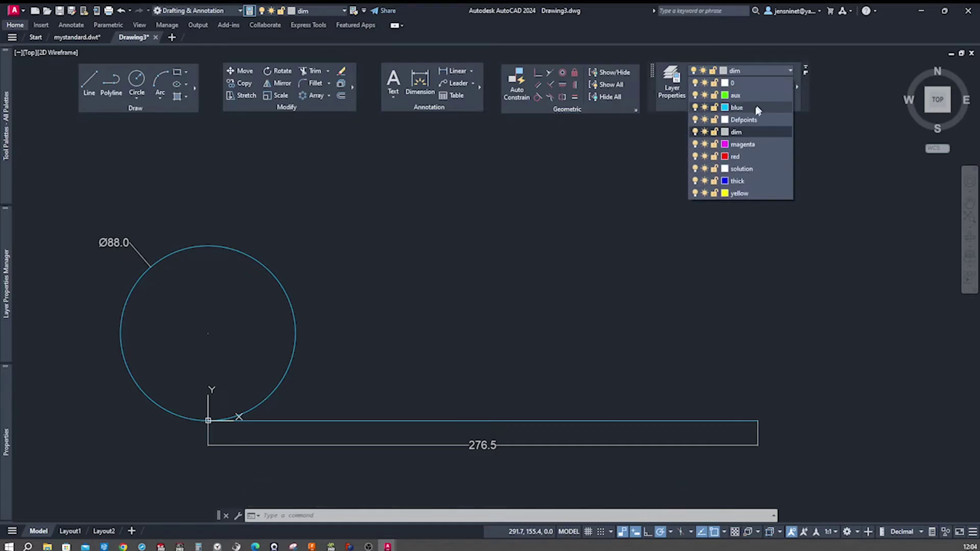
left_click(738, 193)
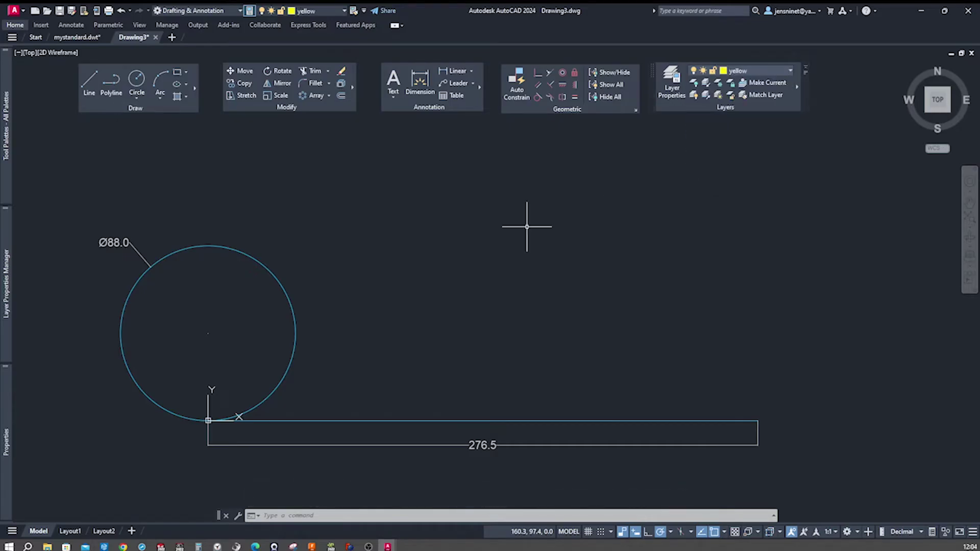
type("l")
key("Return")
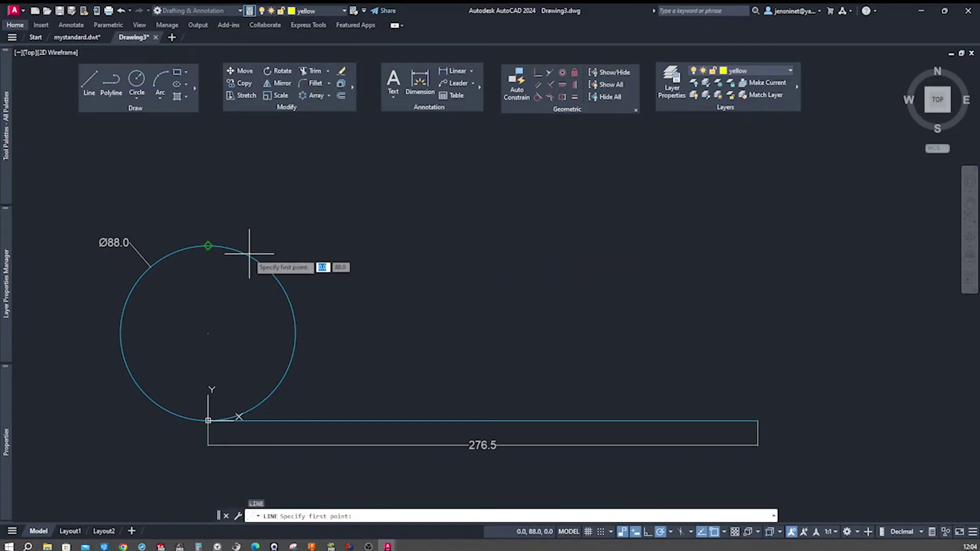
left_click(208, 245)
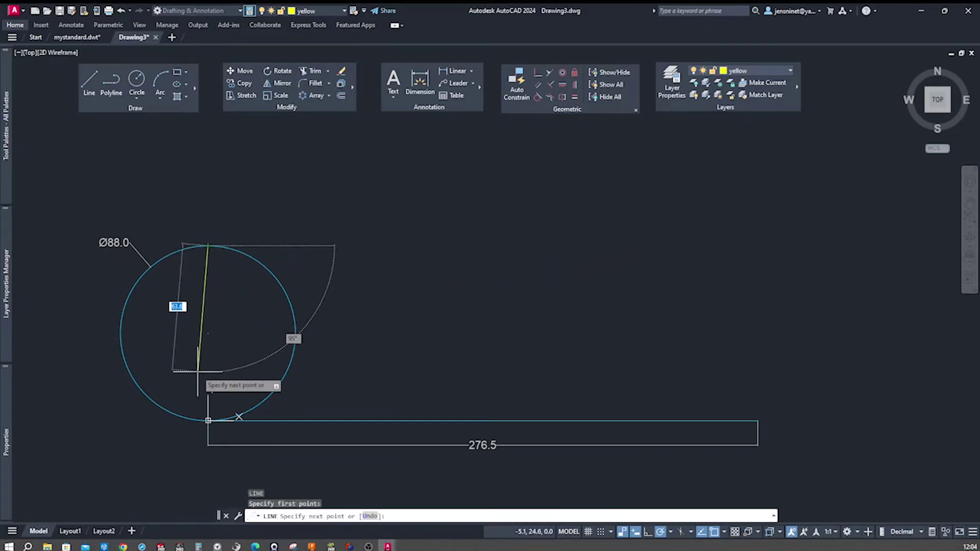
left_click(208, 420)
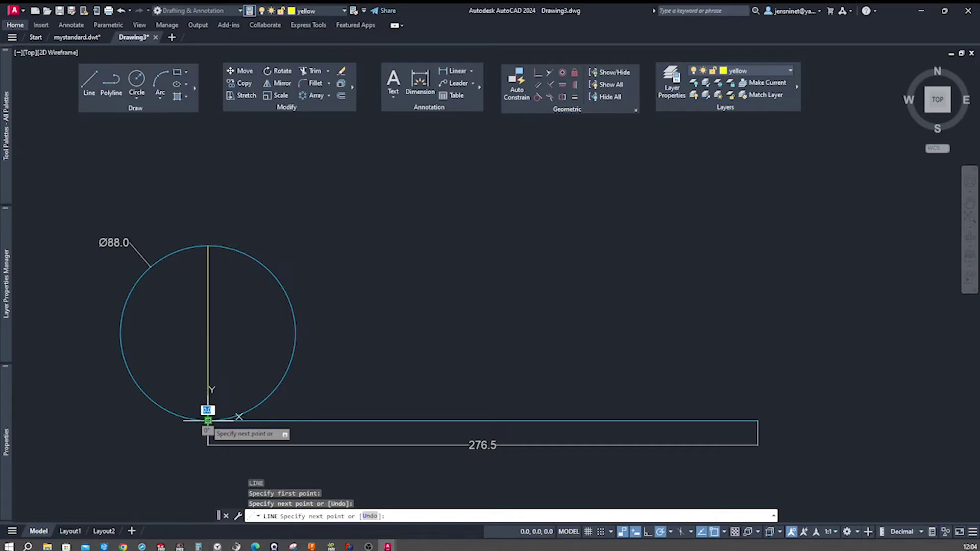
key("Escape")
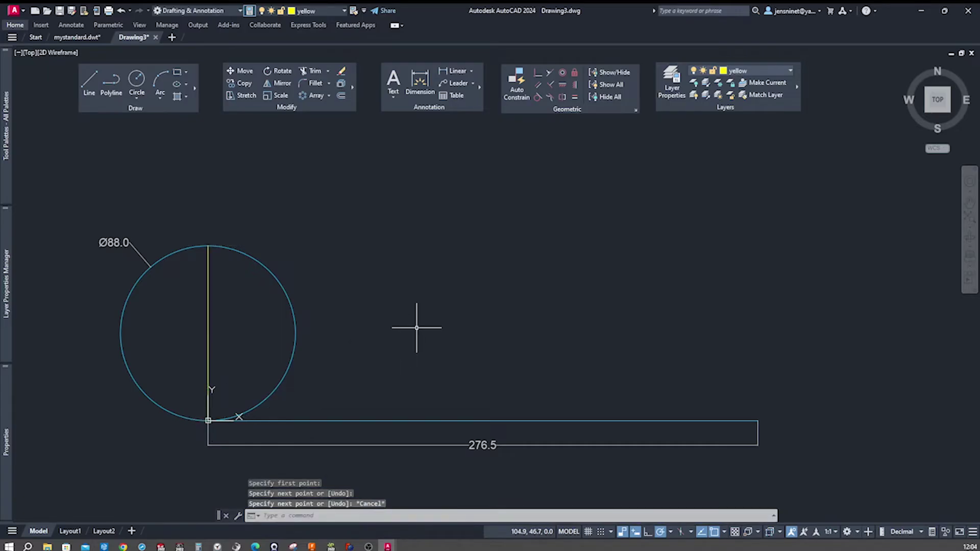
key("Escape")
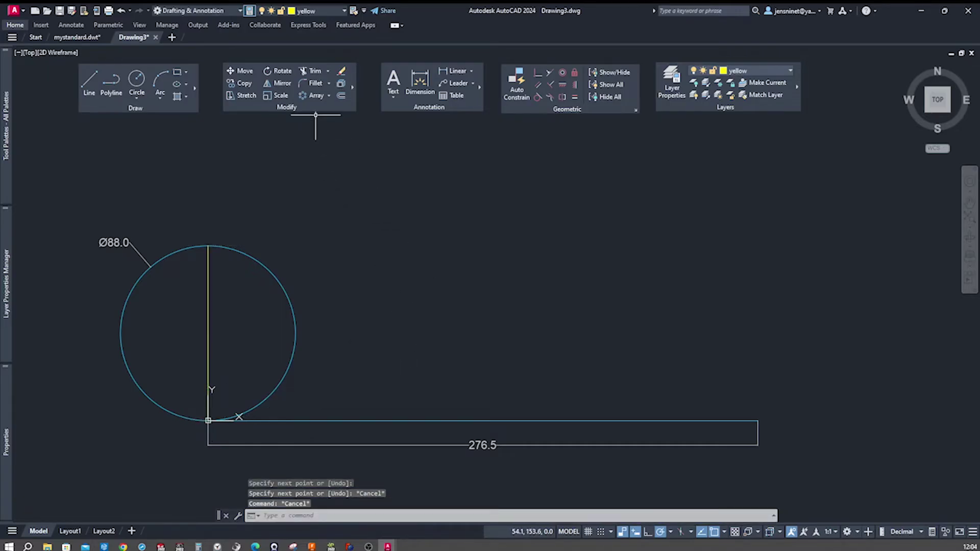
Step: Polar array the vertical yellow line around the circle's centre with 45° between items
left_click(317, 97)
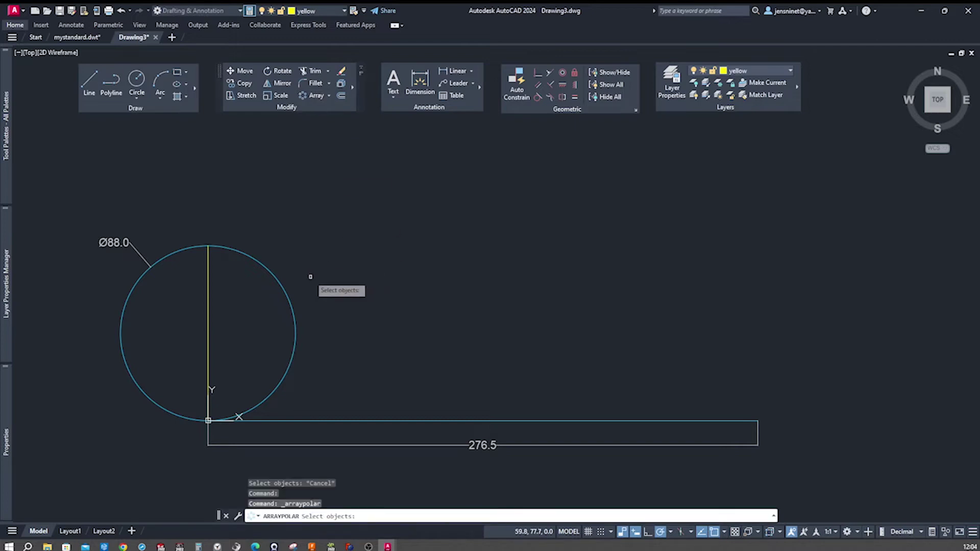
left_click(207, 326)
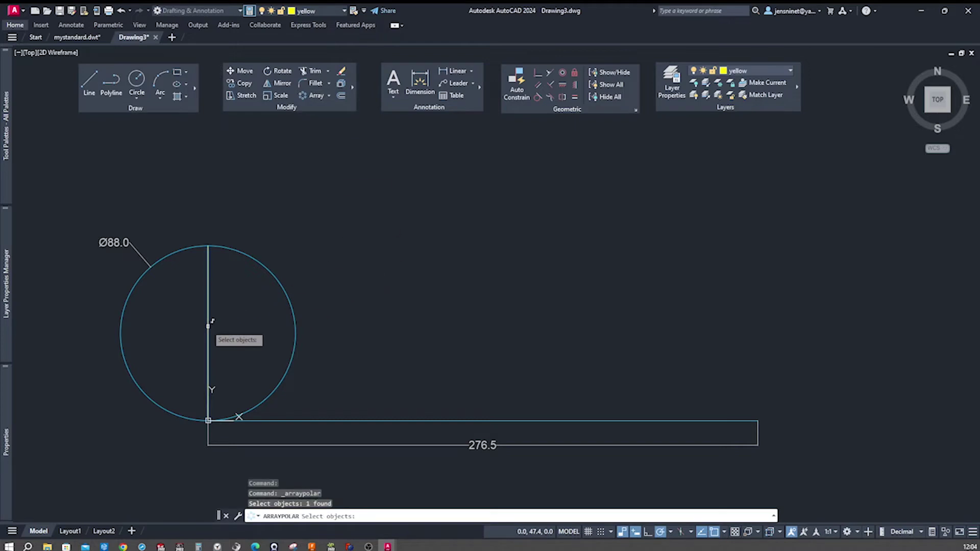
key("Return")
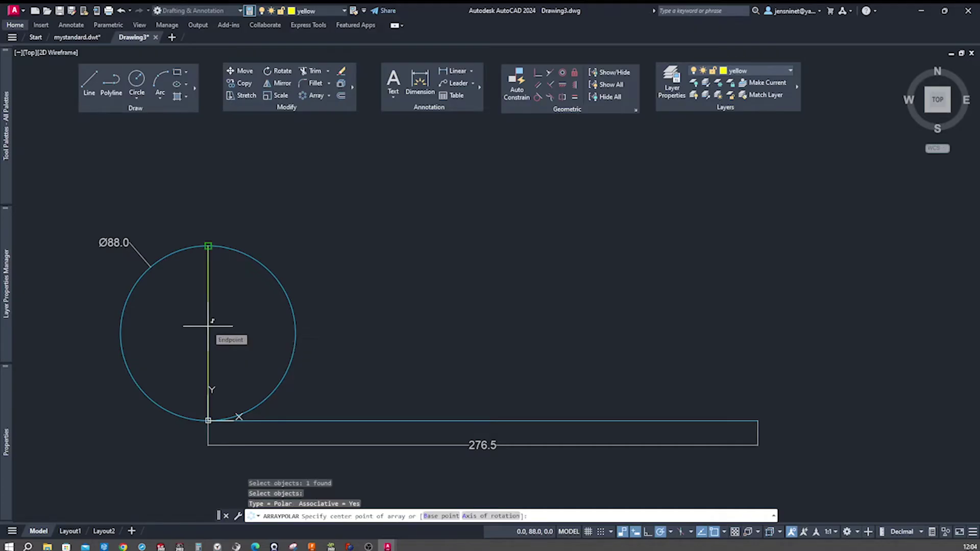
left_click(209, 334)
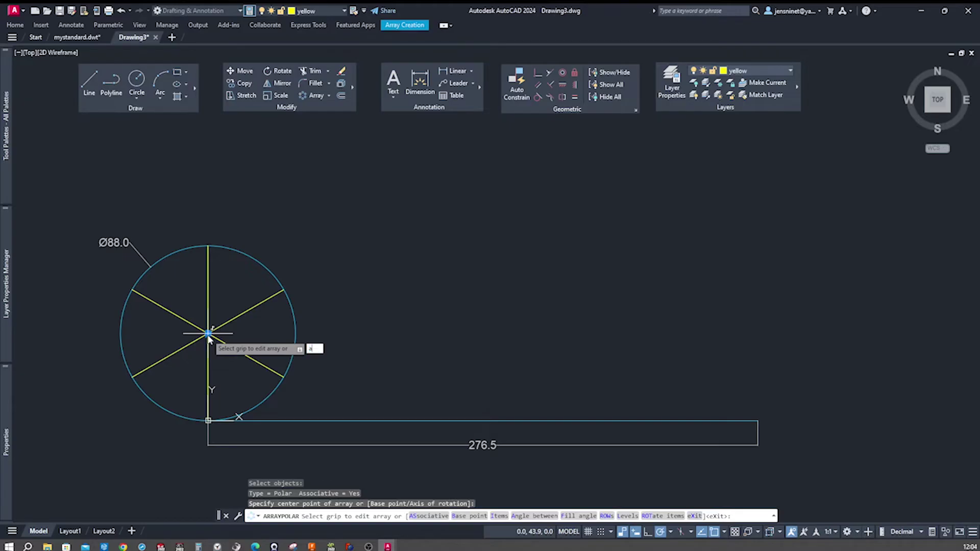
type("a")
key("Return")
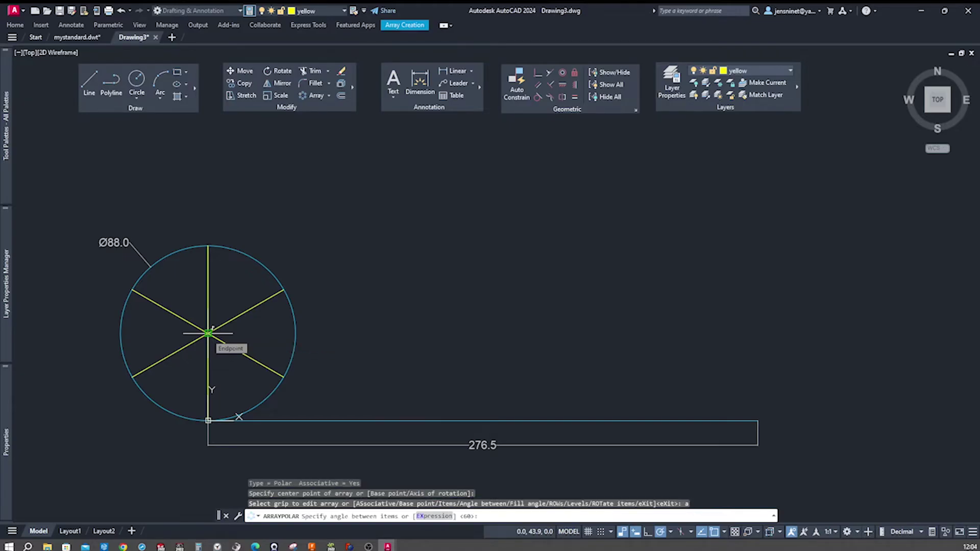
type("45")
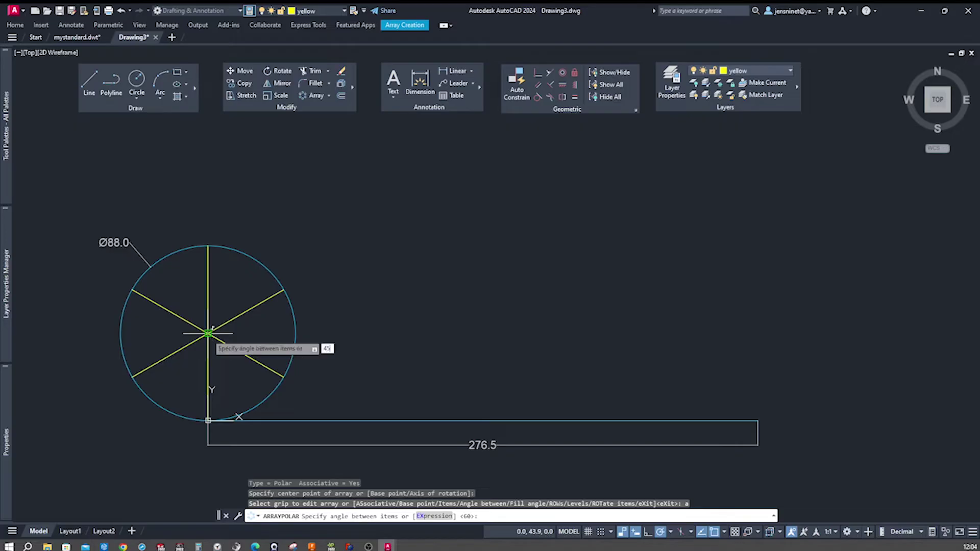
key("Return")
key("Escape")
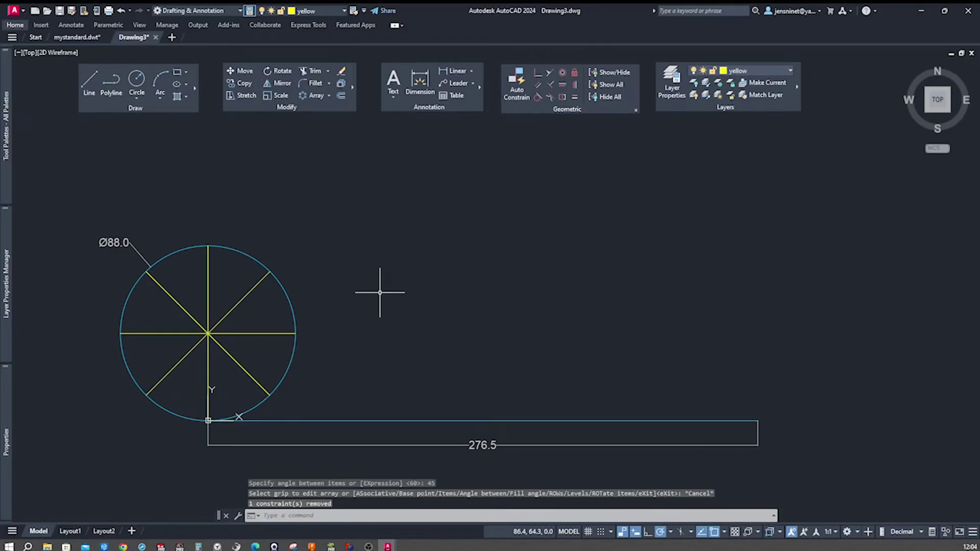
key("Escape")
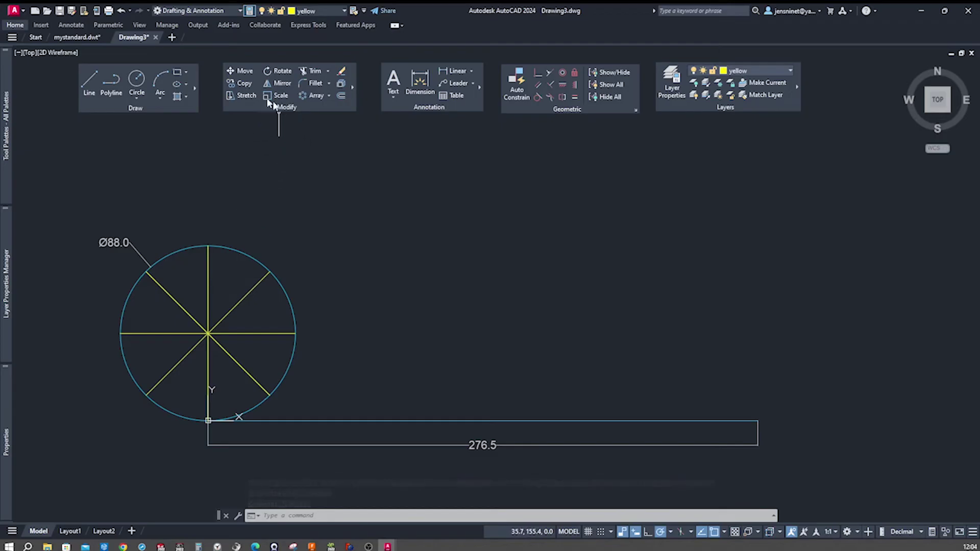
Step: Copy the baseline from its left endpoint at the origin up to the circle's centre
left_click(240, 85)
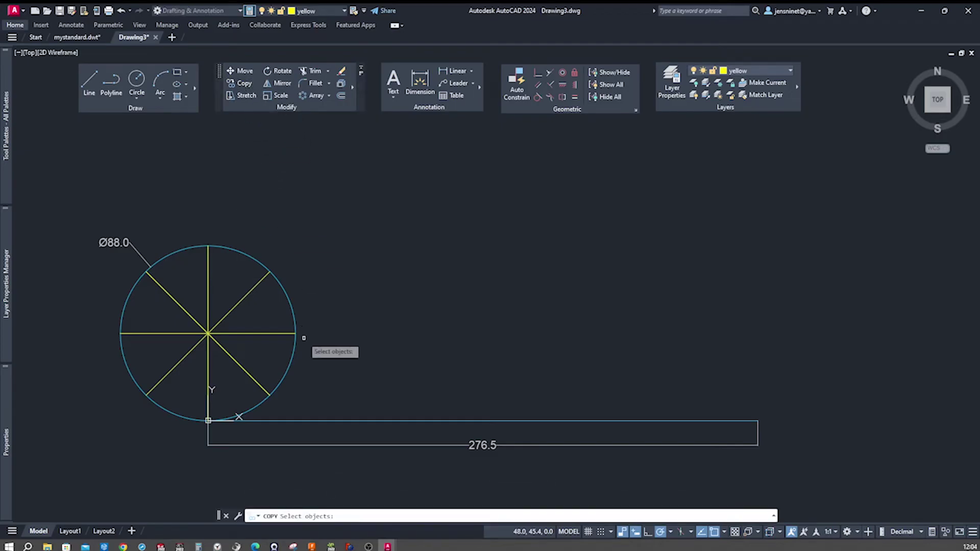
left_click(308, 421)
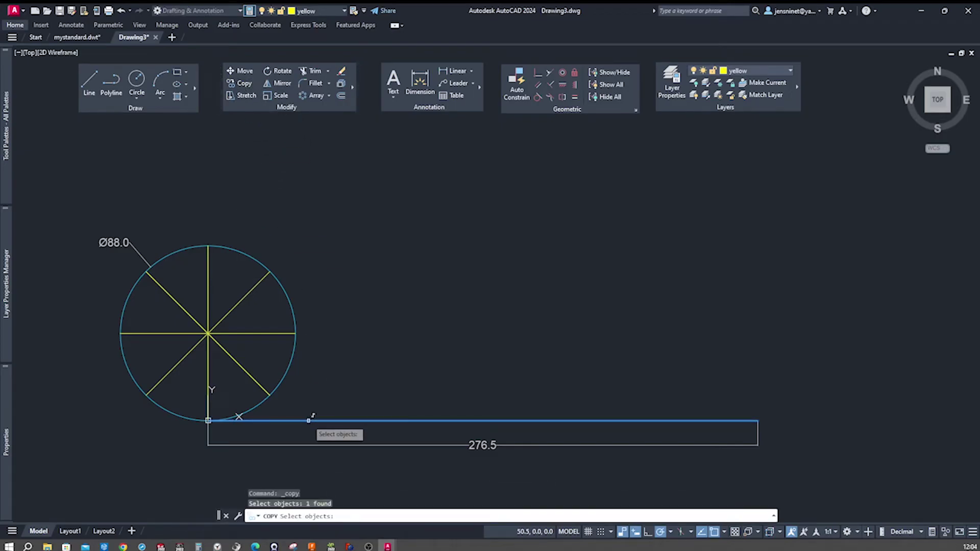
key("Return")
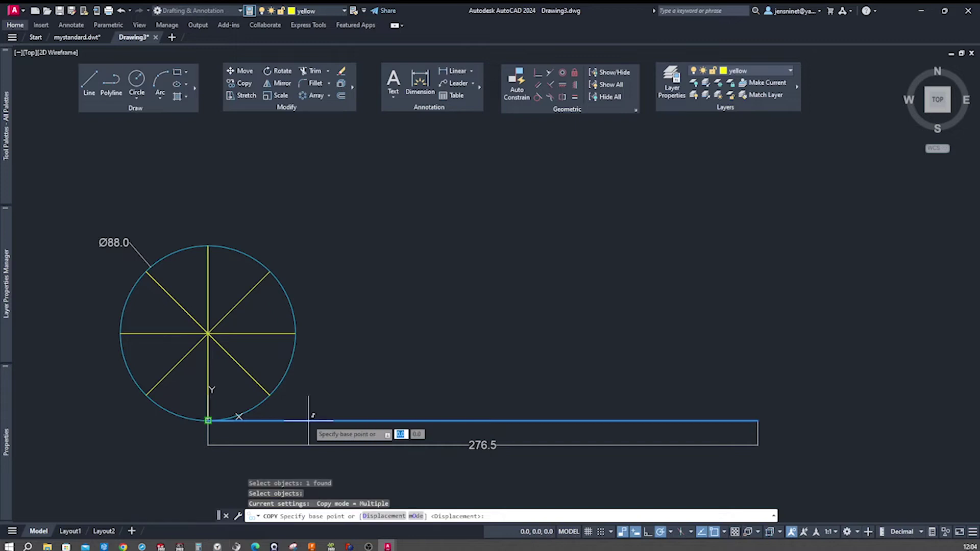
left_click(208, 421)
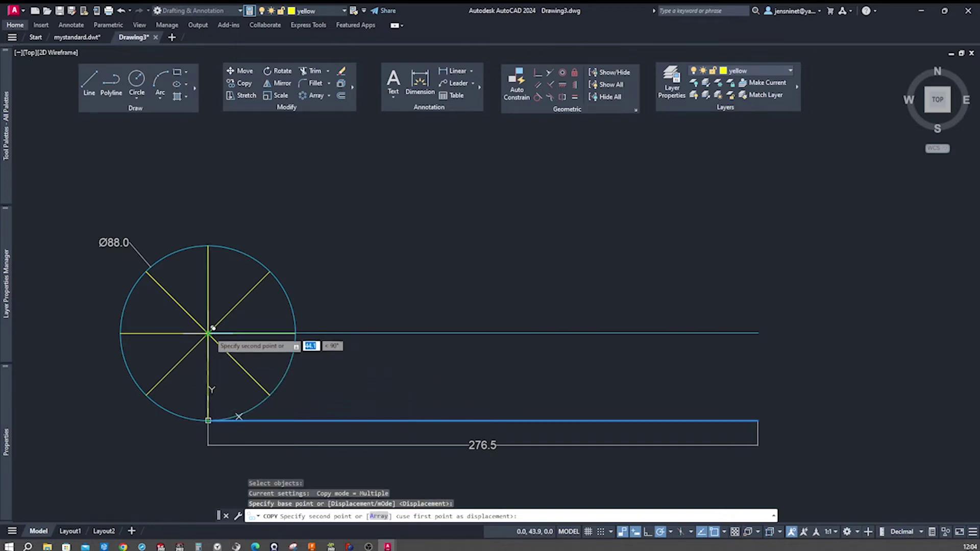
key("Escape")
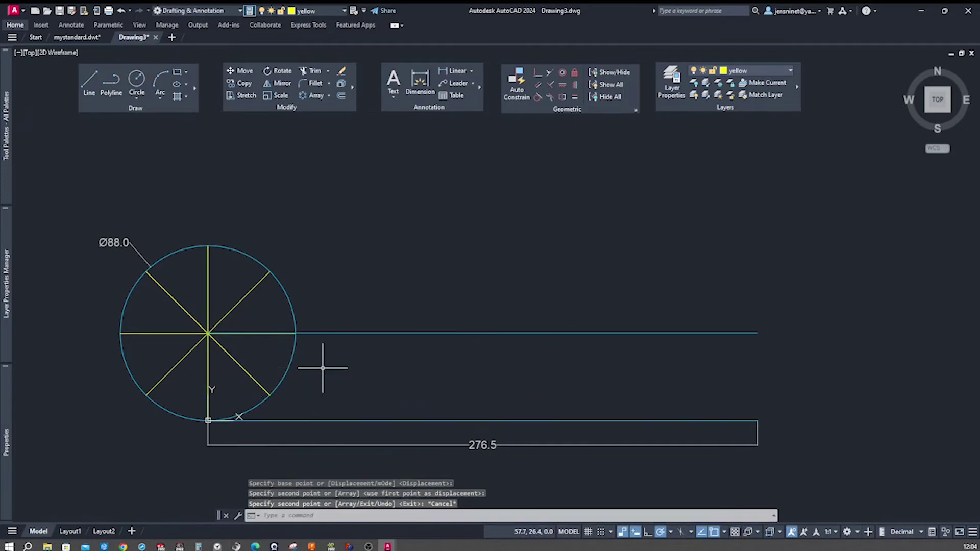
Step: Move the copied horizontal line through the circle's centre to the aux layer
left_click(338, 333)
right_click(339, 334)
left_click(370, 327)
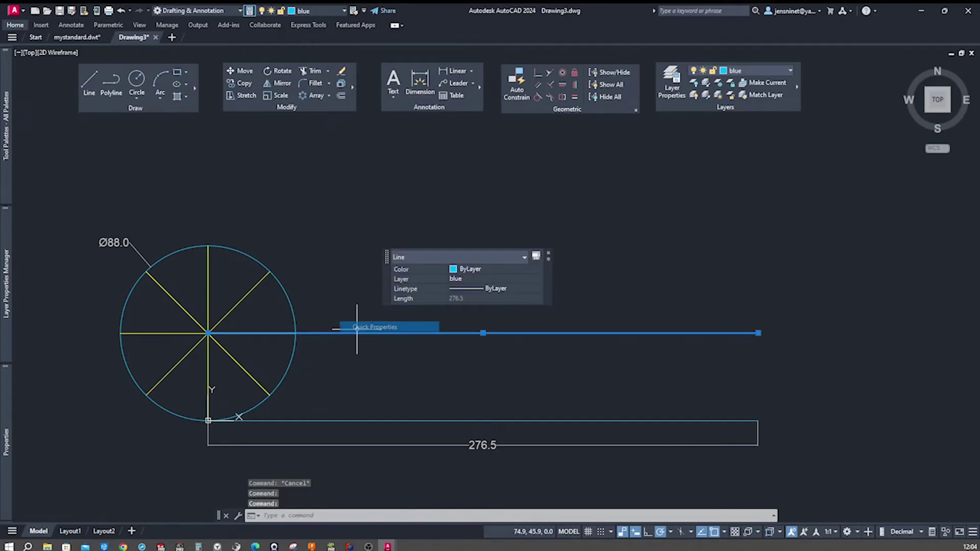
left_click(531, 278)
left_click(537, 280)
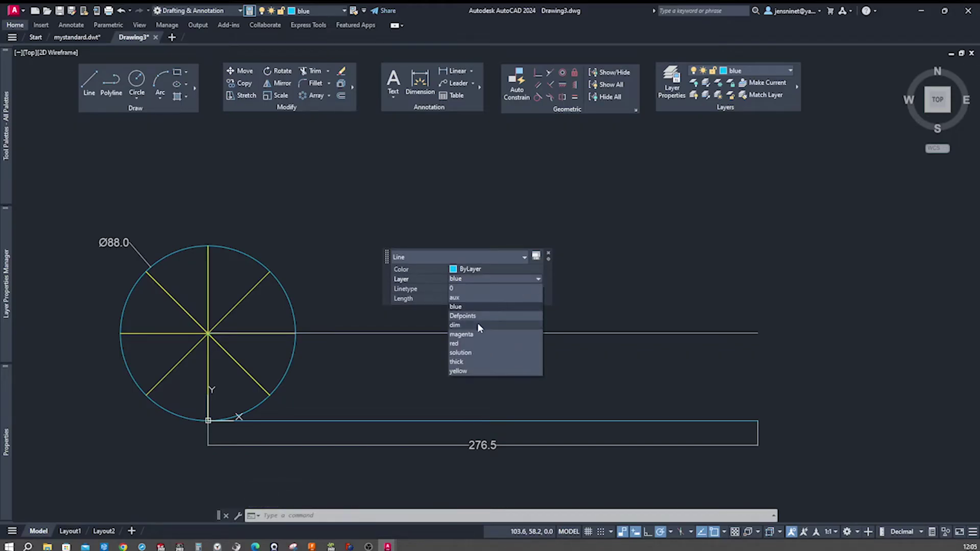
left_click(462, 297)
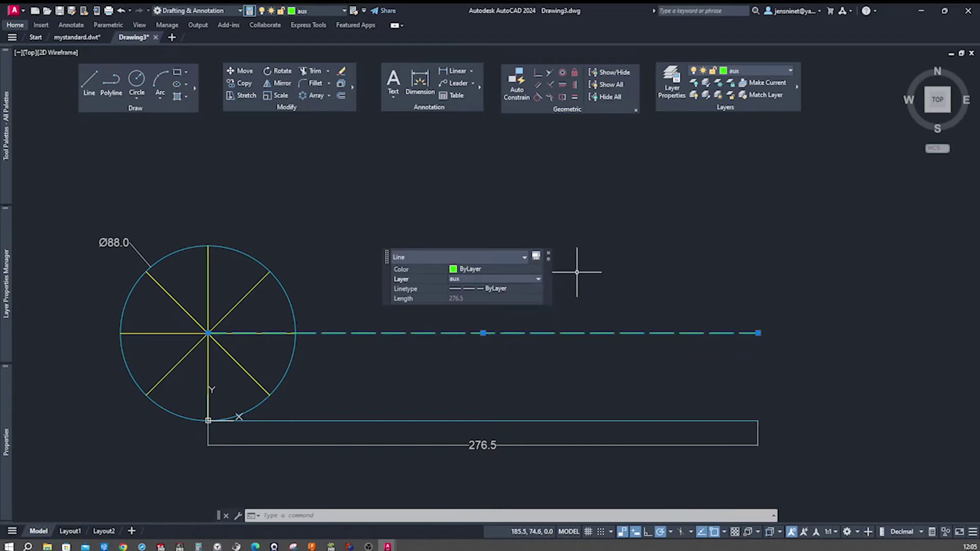
key("Escape")
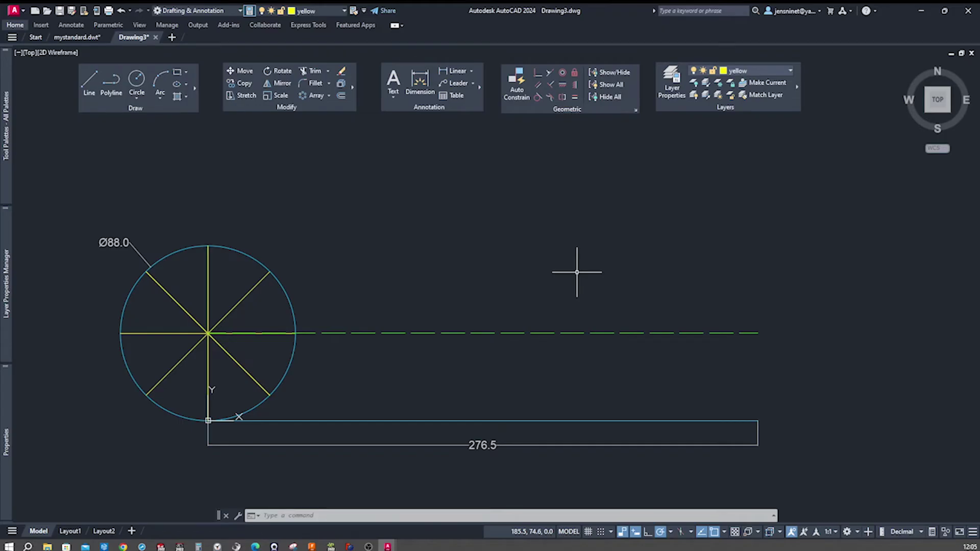
Step: Make the magenta layer current and divide the dashed centre line into 8 segments
left_click(789, 71)
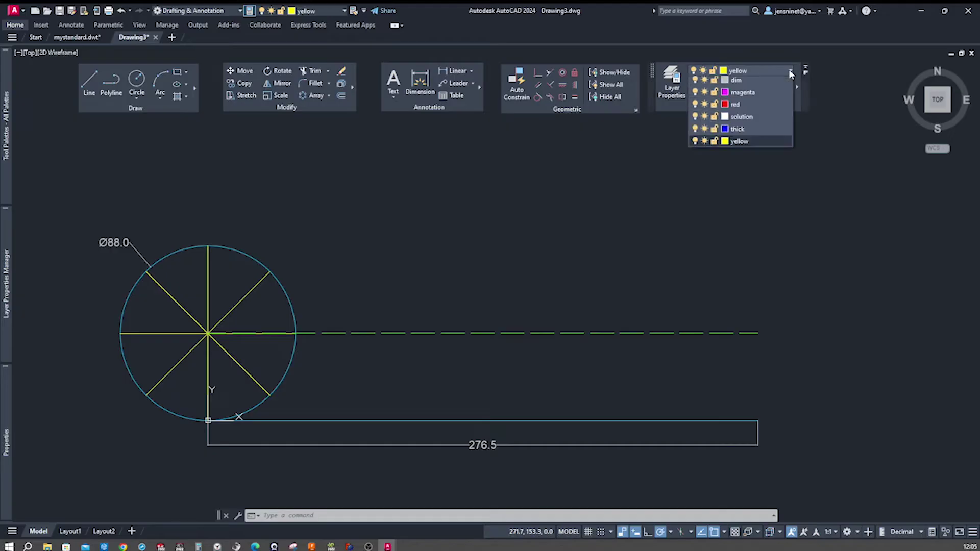
left_click(742, 144)
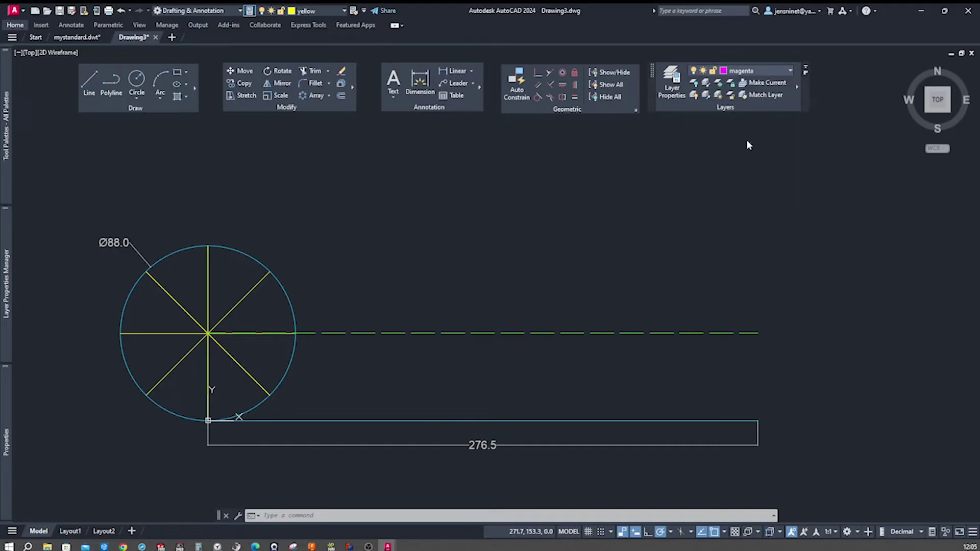
left_click(195, 88)
left_click(257, 71)
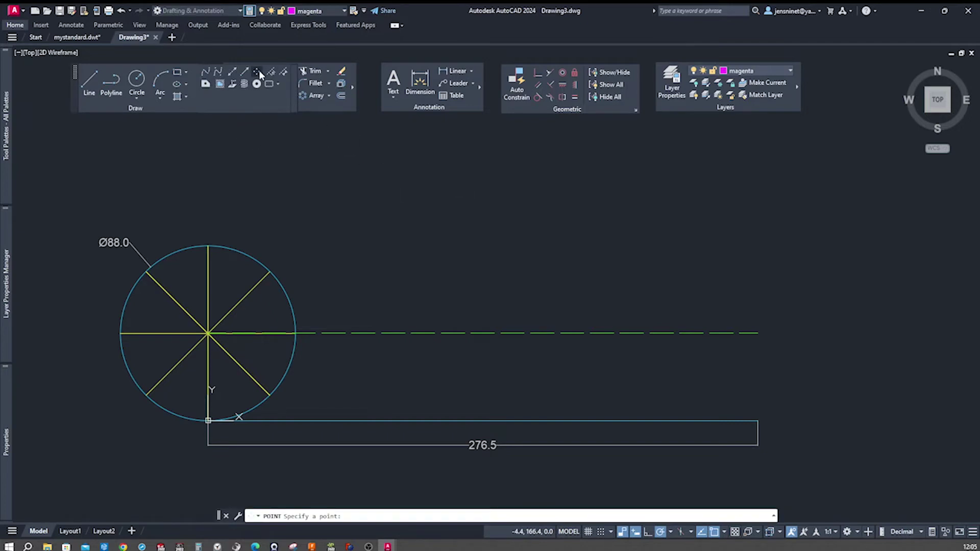
key("Escape")
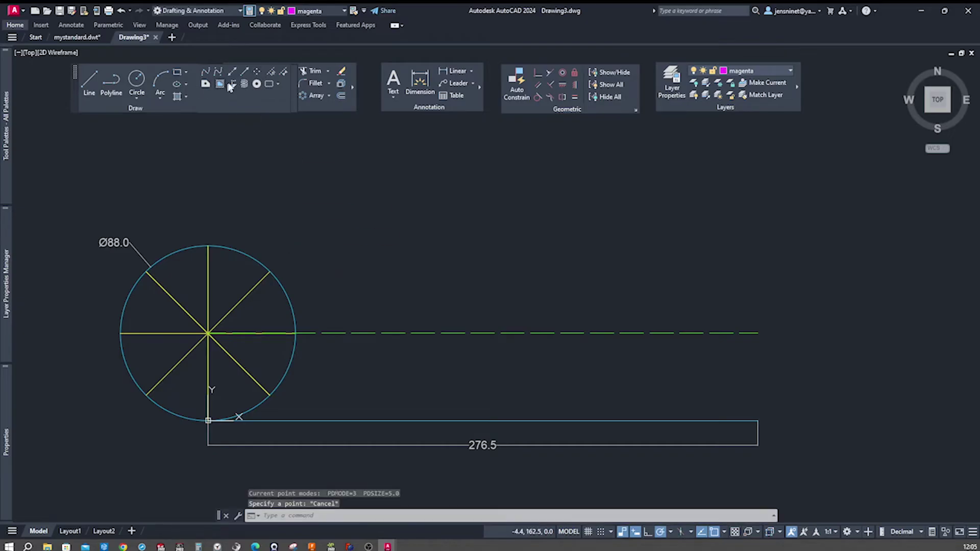
left_click(271, 73)
left_click(339, 332)
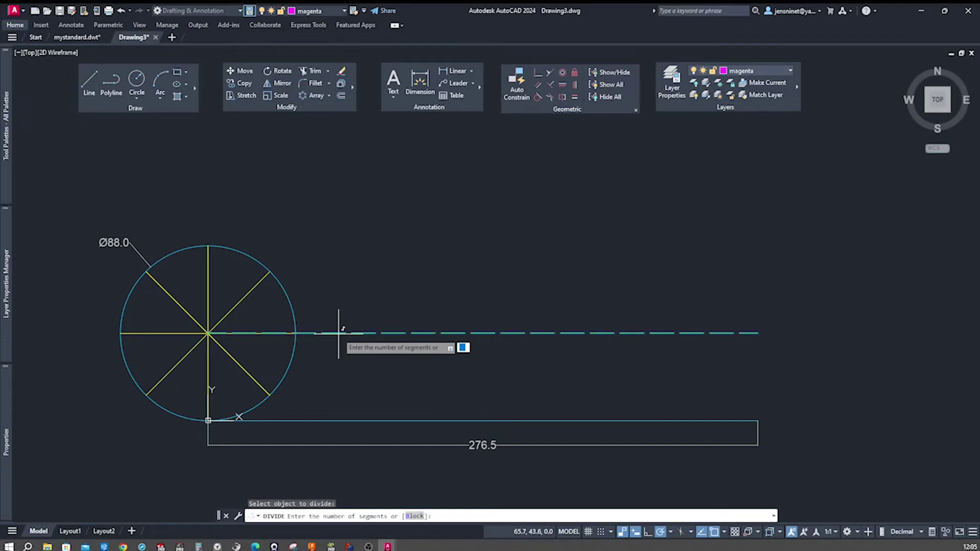
type("8")
key("Return")
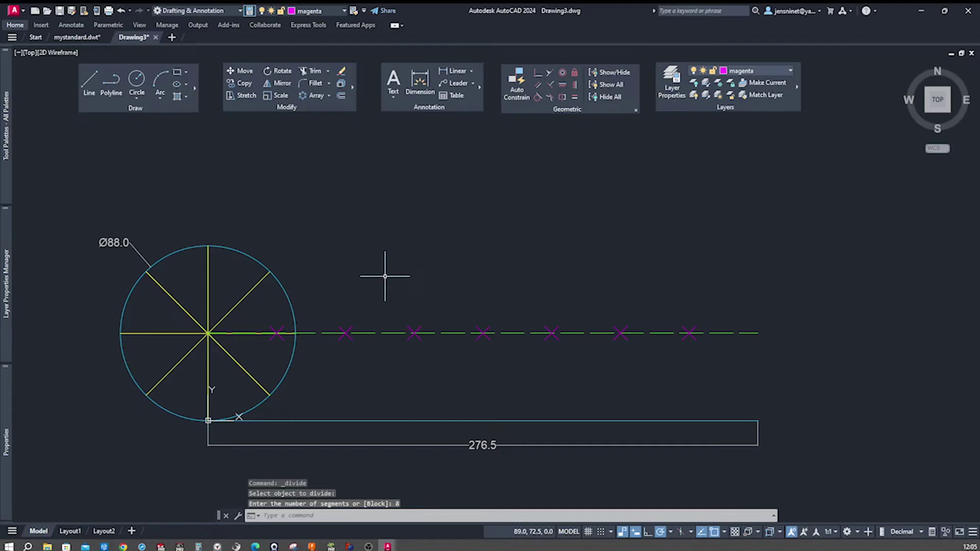
key("Escape")
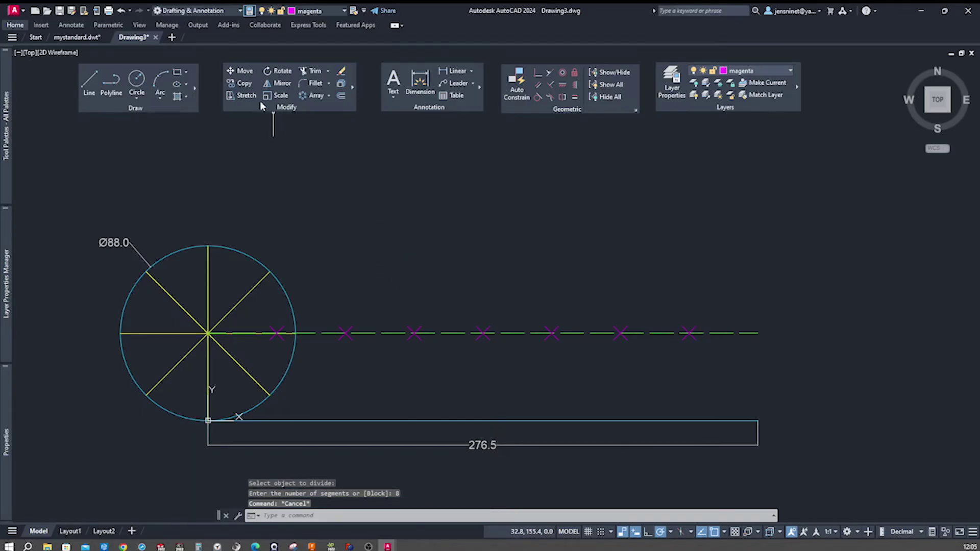
Step: Copy the dashed centre line from the circle's centre to the lower-left and upper-left spoke ends and the circle's top quadrant
left_click(243, 83)
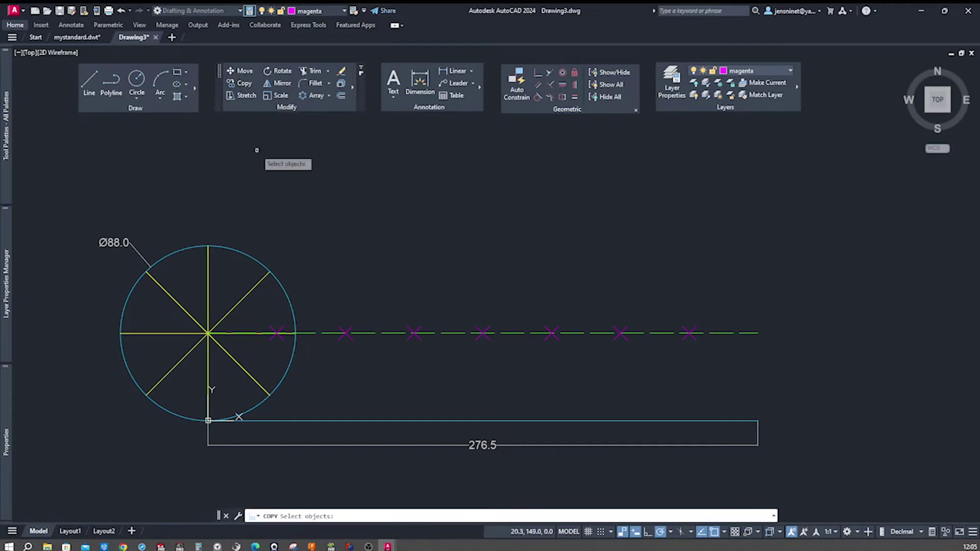
left_click(310, 332)
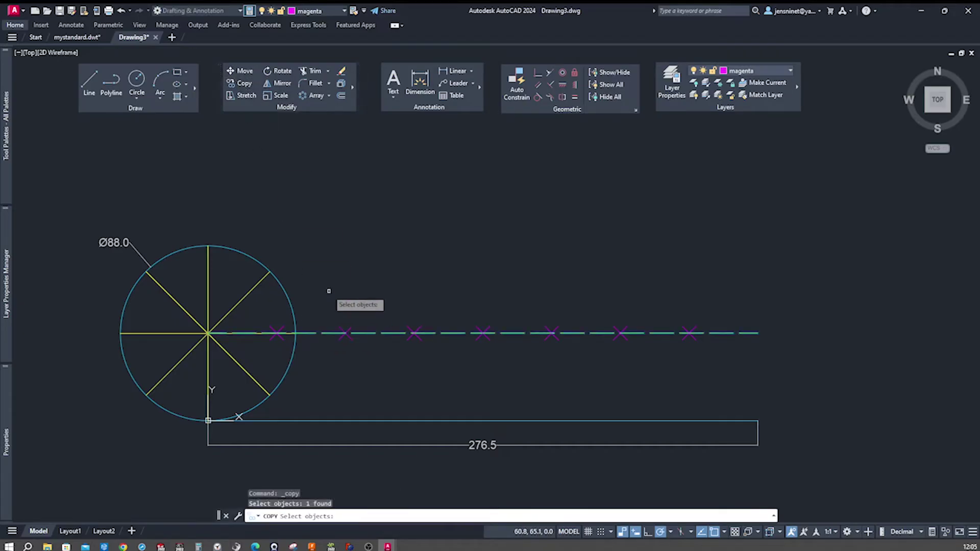
key("Return")
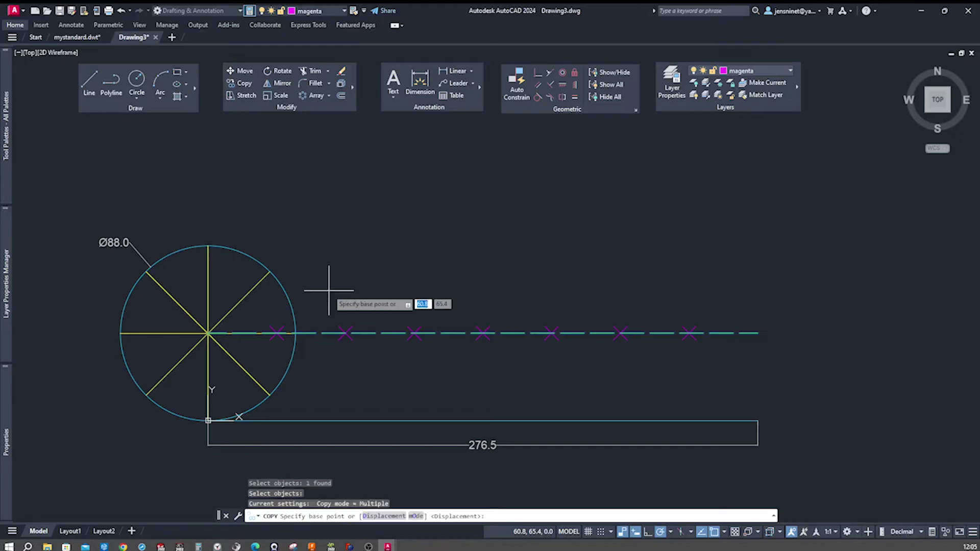
left_click(208, 334)
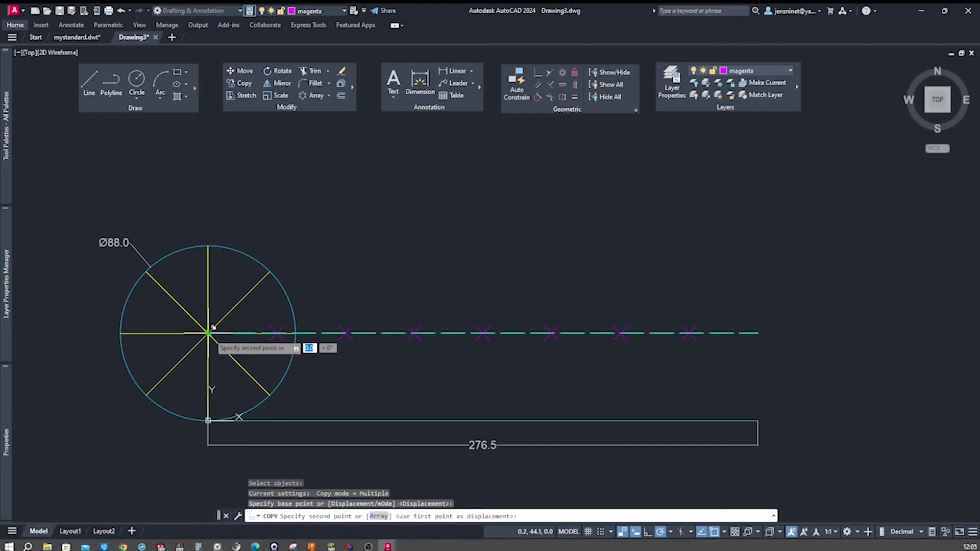
left_click(147, 395)
left_click(147, 271)
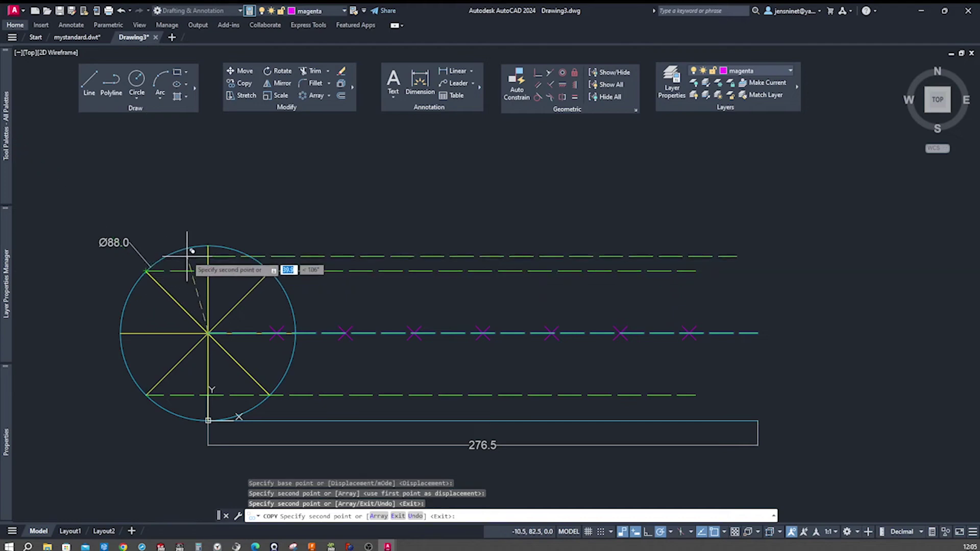
left_click(208, 246)
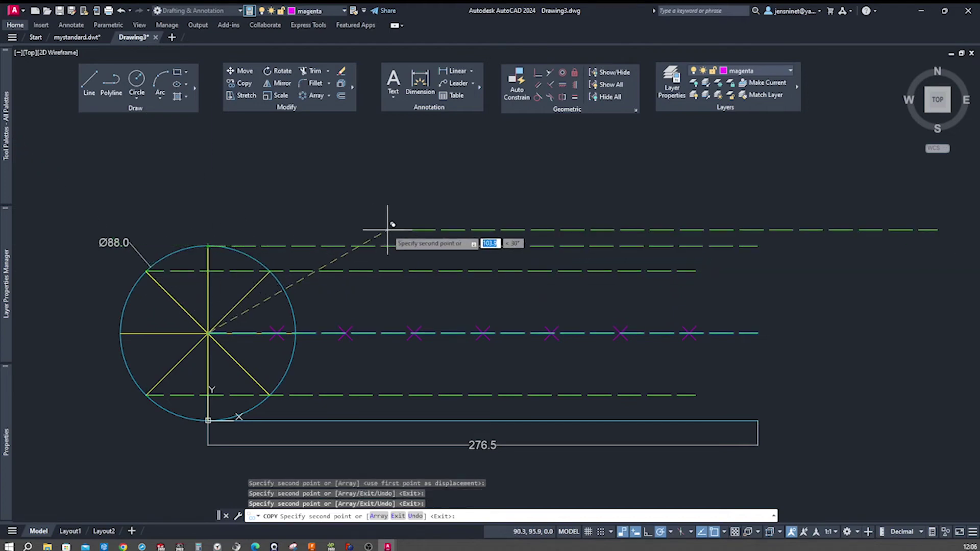
key("Escape")
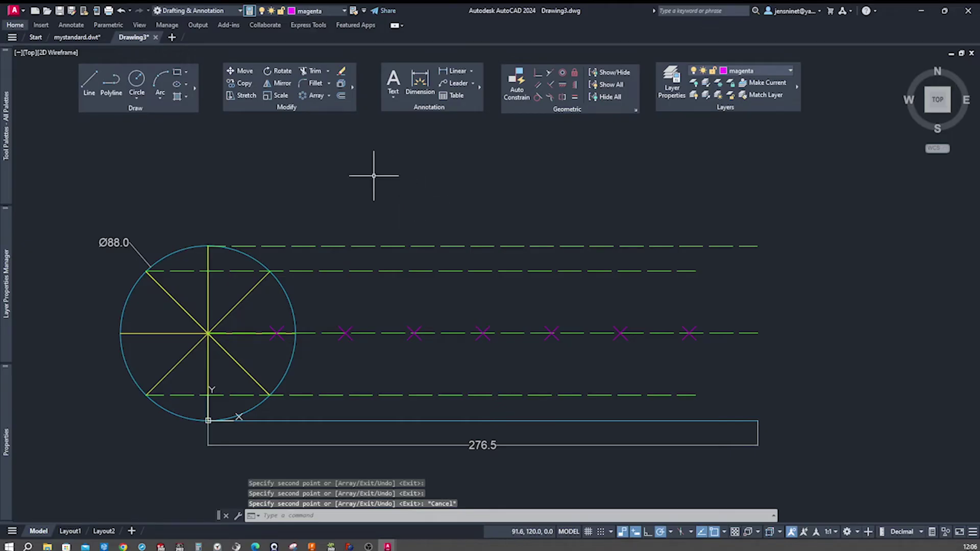
Step: Copy the circle from its centre to the seven magenta division points and the far right endpoint of the dashed centre line
left_click(240, 83)
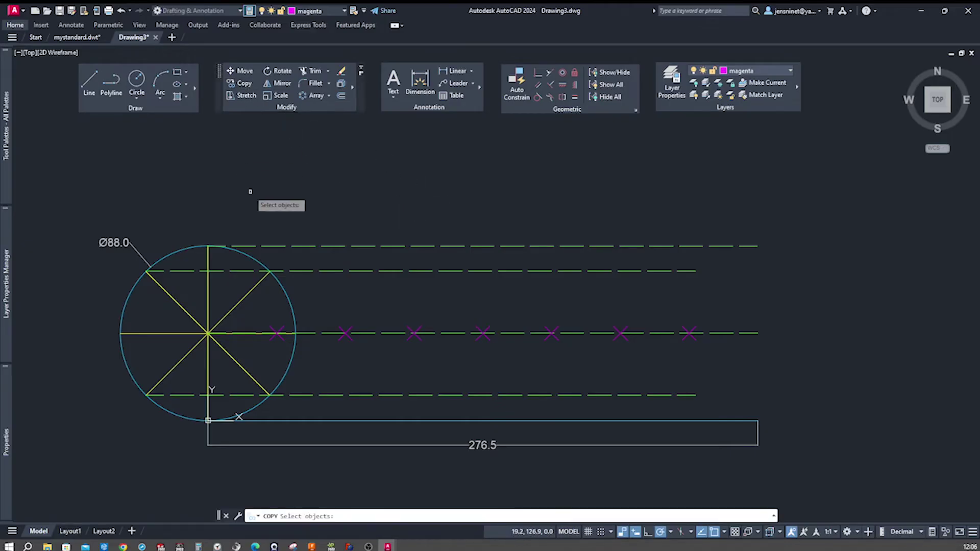
left_click(250, 256)
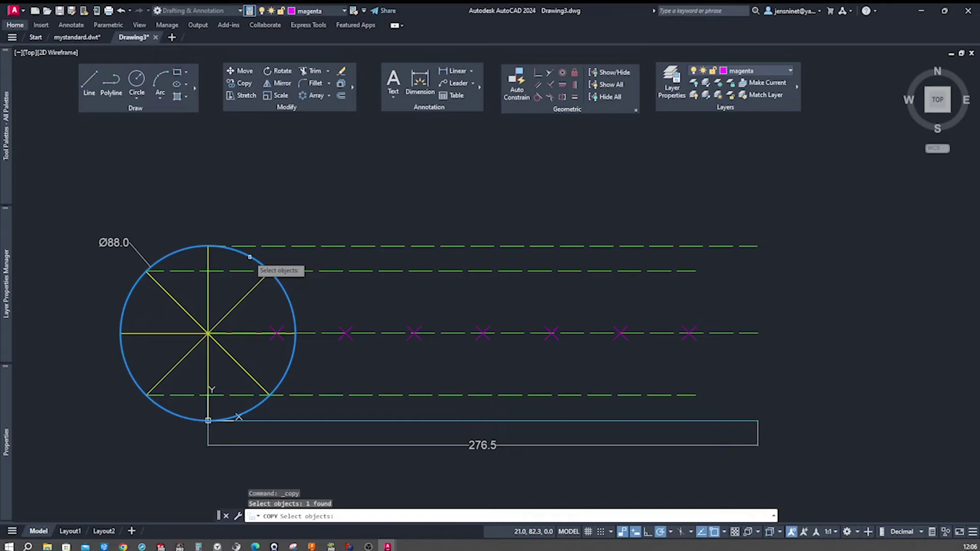
key("Return")
left_click(209, 332)
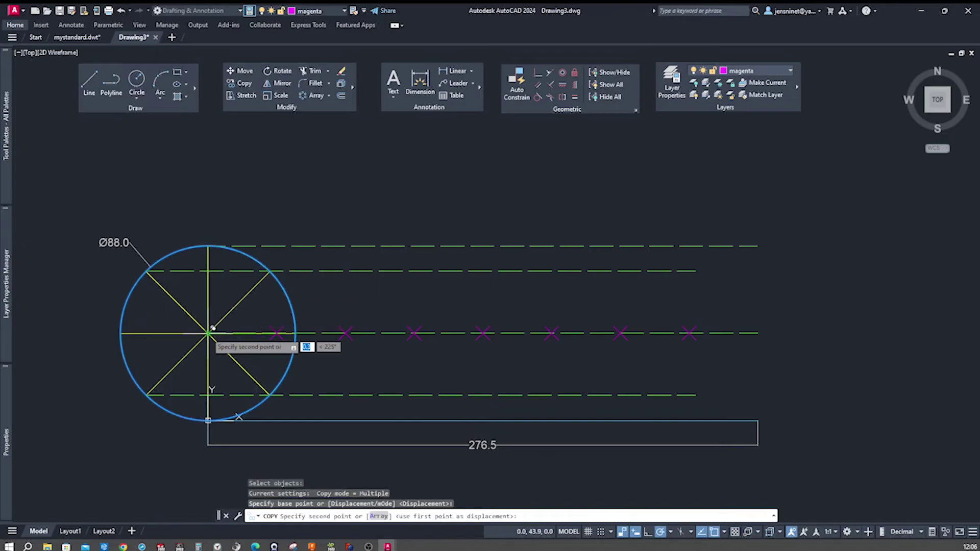
left_click(277, 333)
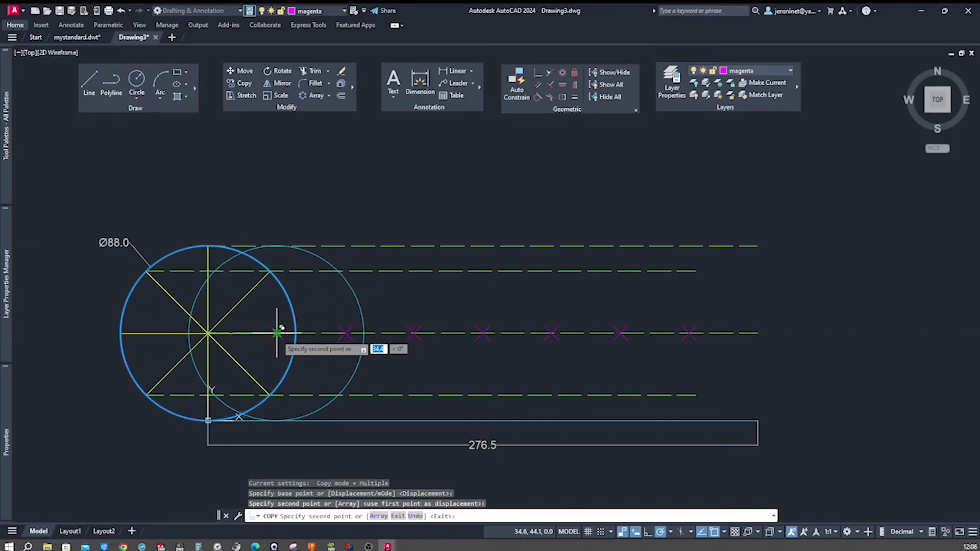
left_click(346, 333)
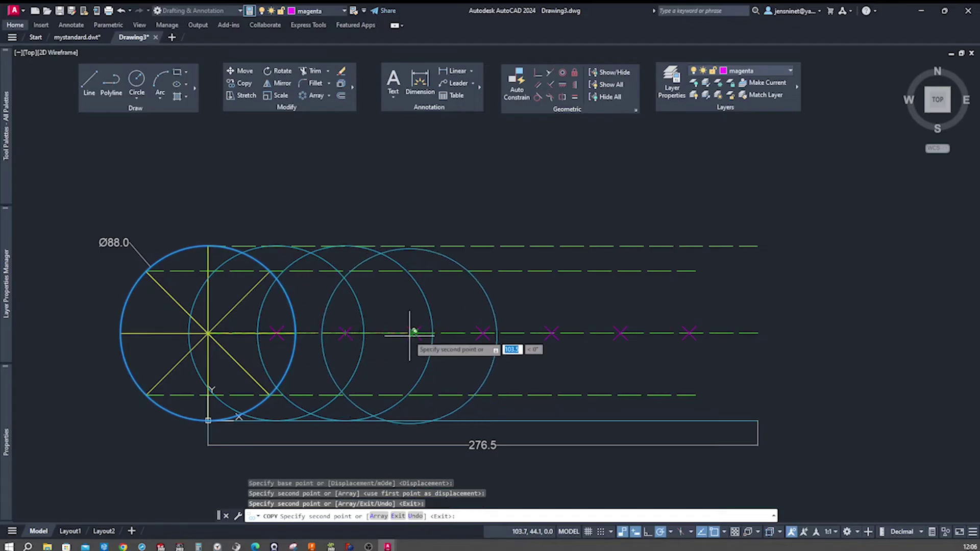
left_click(414, 333)
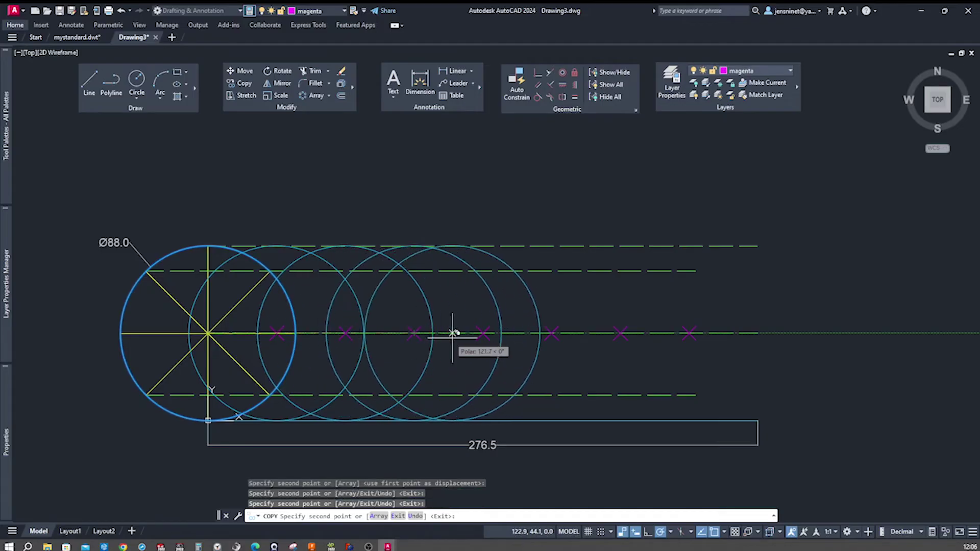
left_click(482, 333)
left_click(552, 333)
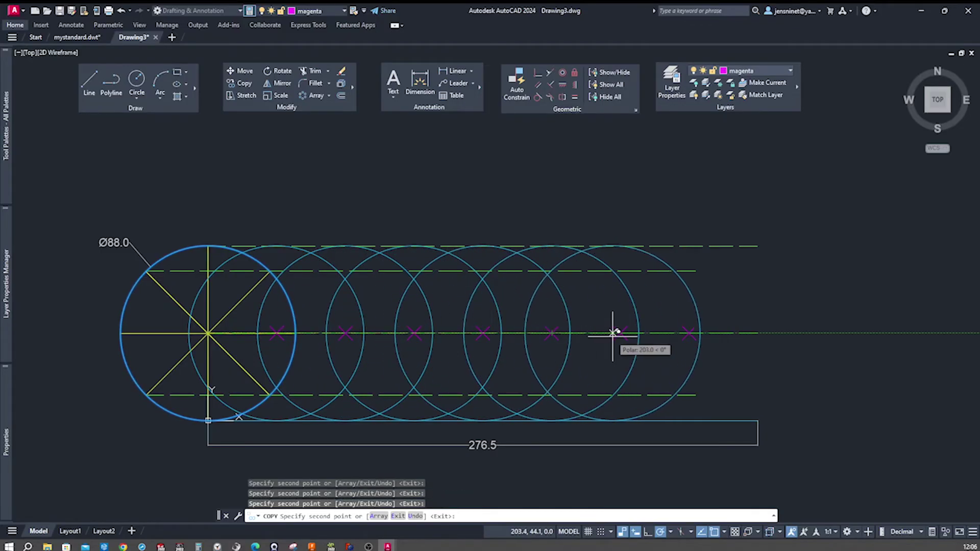
left_click(620, 333)
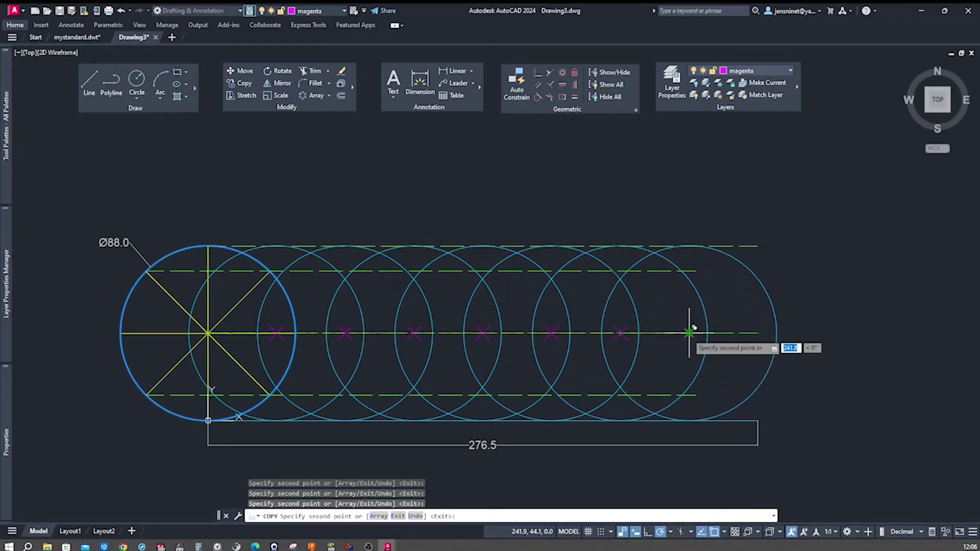
left_click(691, 332)
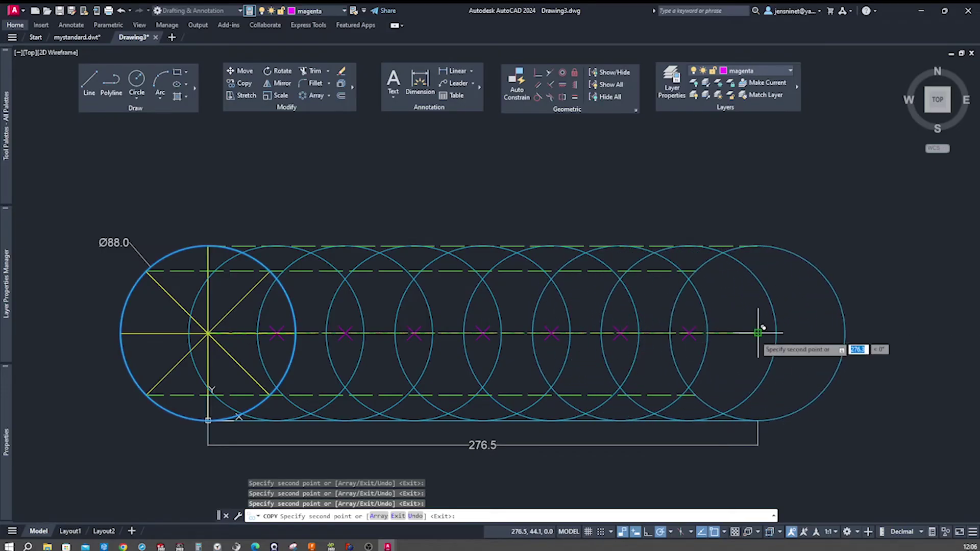
left_click(758, 333)
key("Return")
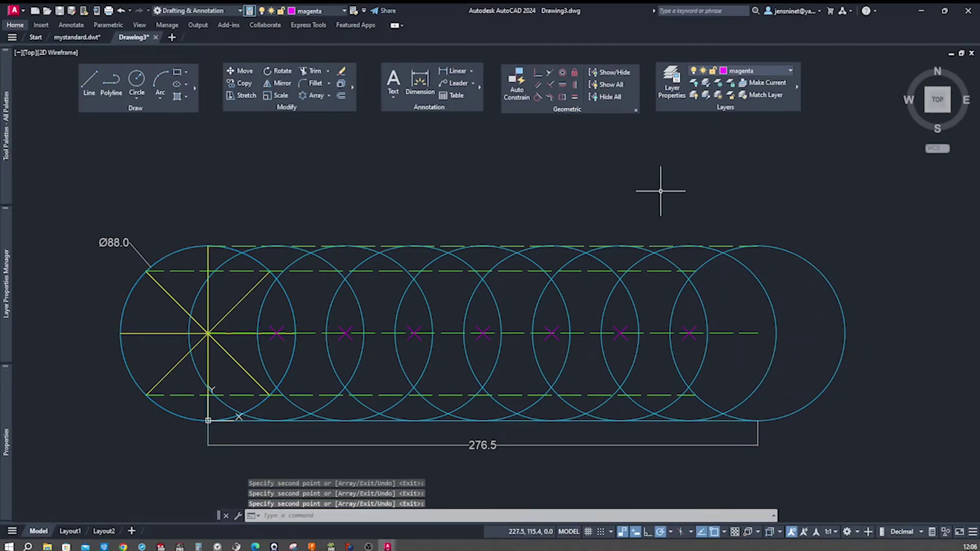
Step: Make the red layer current and place a point at the origin, where the baseline starts
left_click(791, 71)
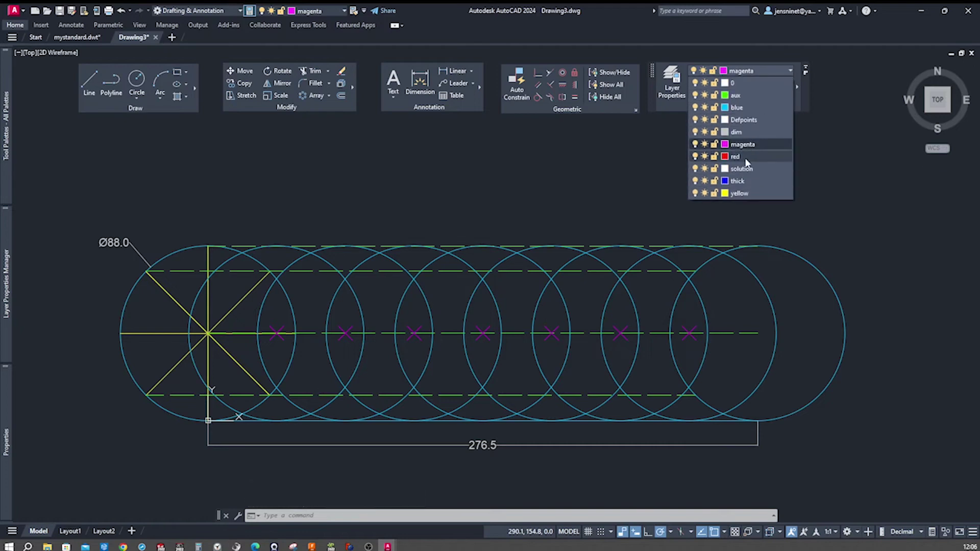
left_click(748, 159)
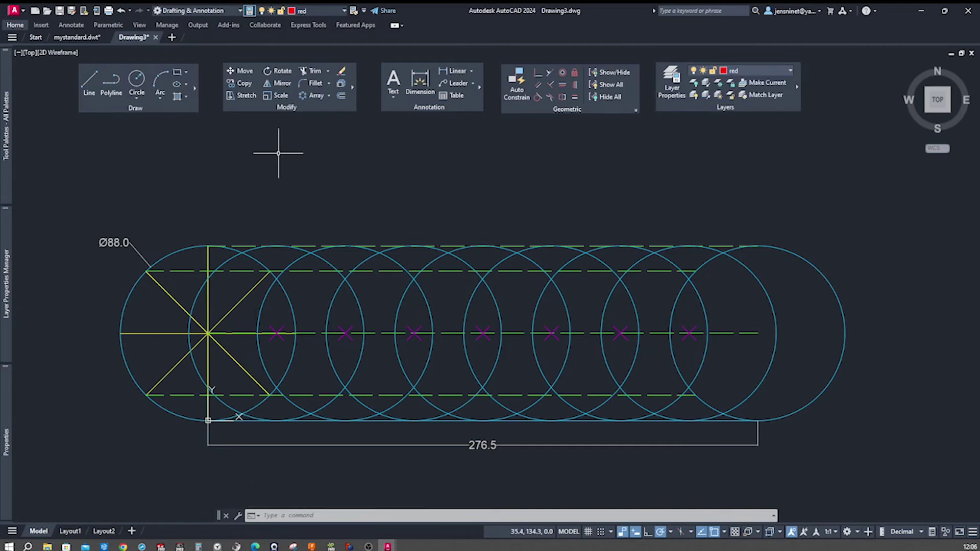
mouse_move(194, 89)
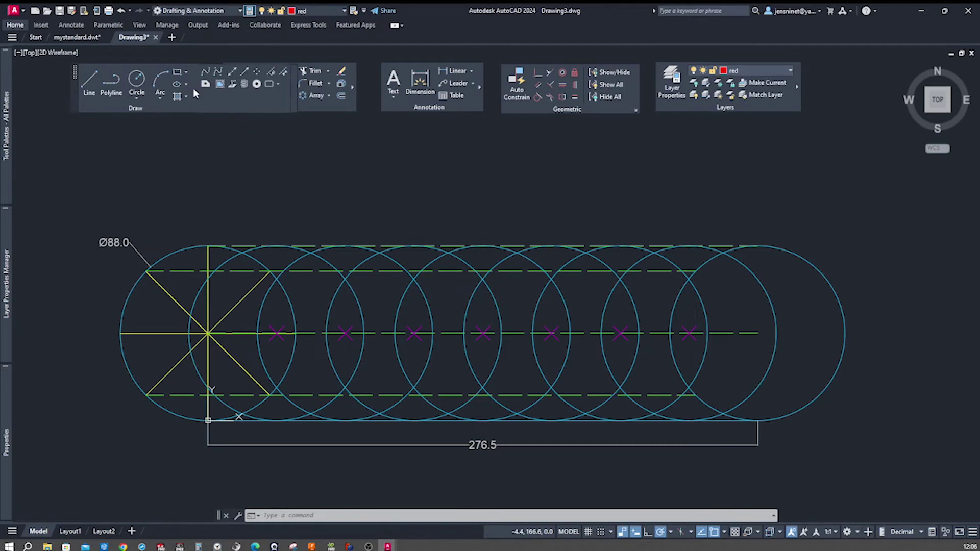
left_click(256, 83)
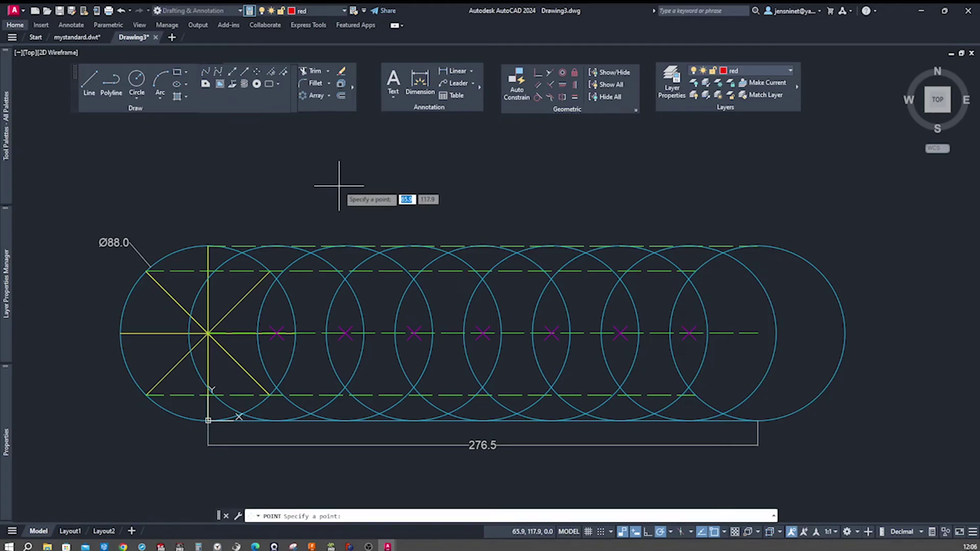
left_click(186, 435)
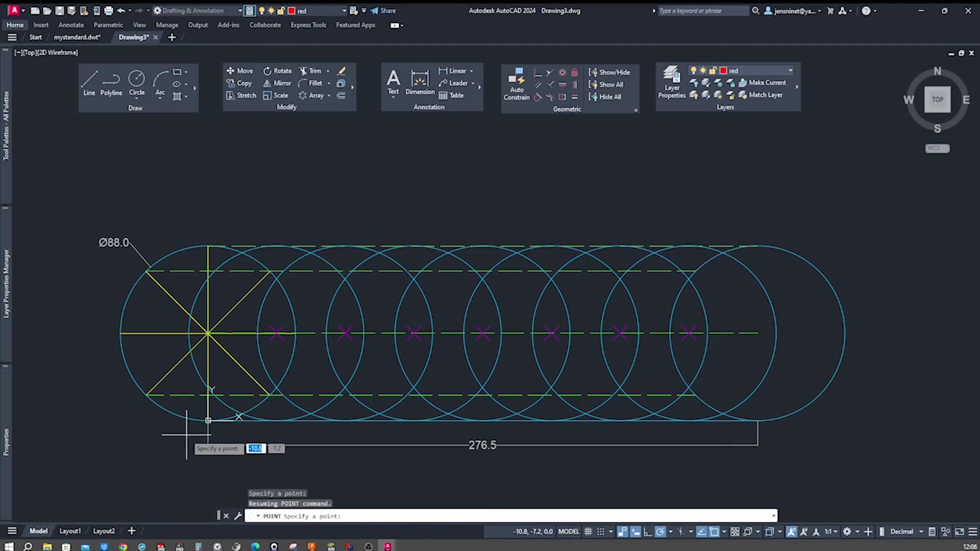
scroll(181, 470, "up", 2)
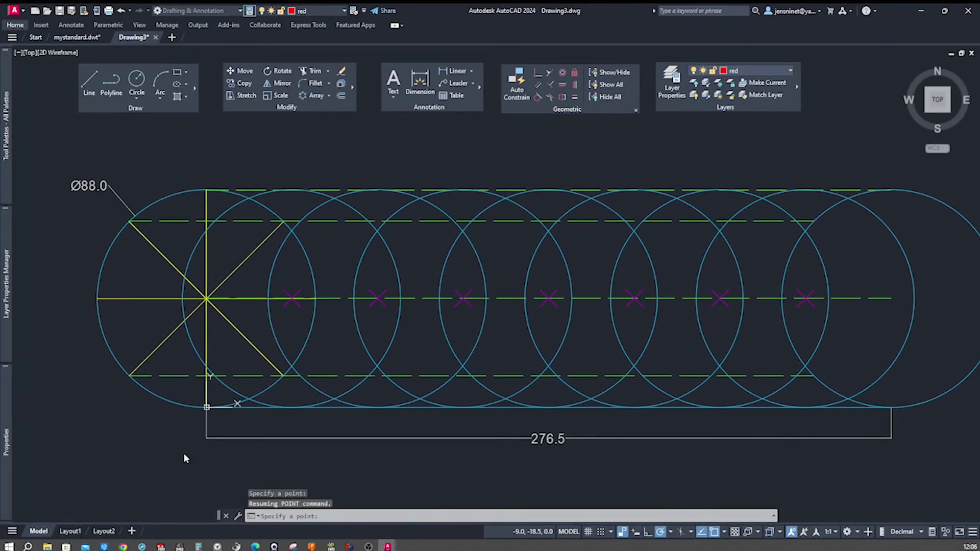
scroll(182, 446, "up", 2)
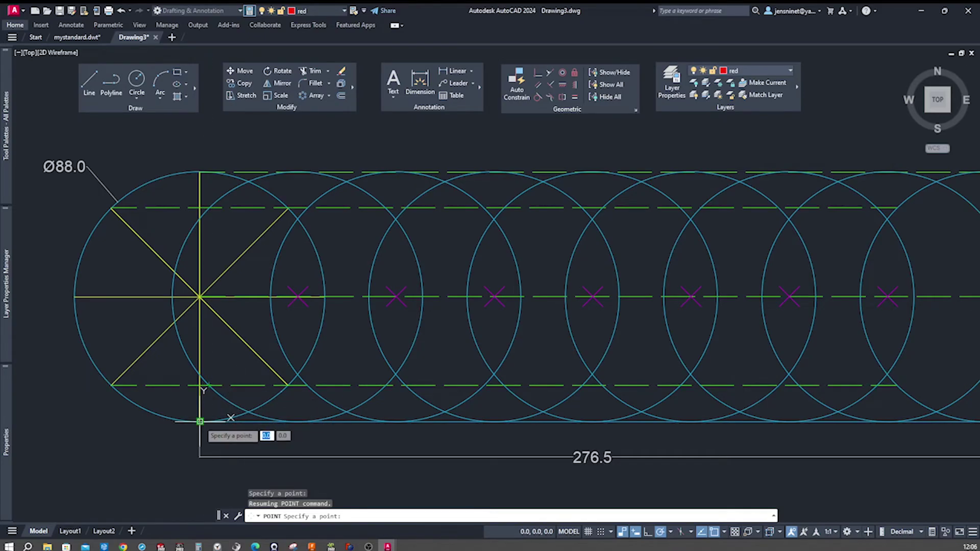
left_click(207, 416)
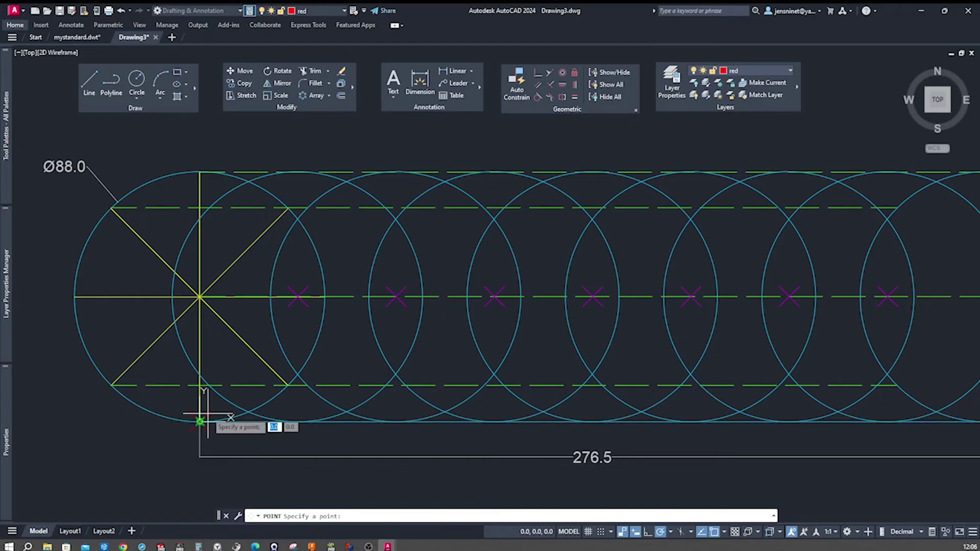
Step: Place points where the first copied circle's left side crosses the lower dashed line and the second's left side crosses the centre line
scroll(207, 413, "up", 3)
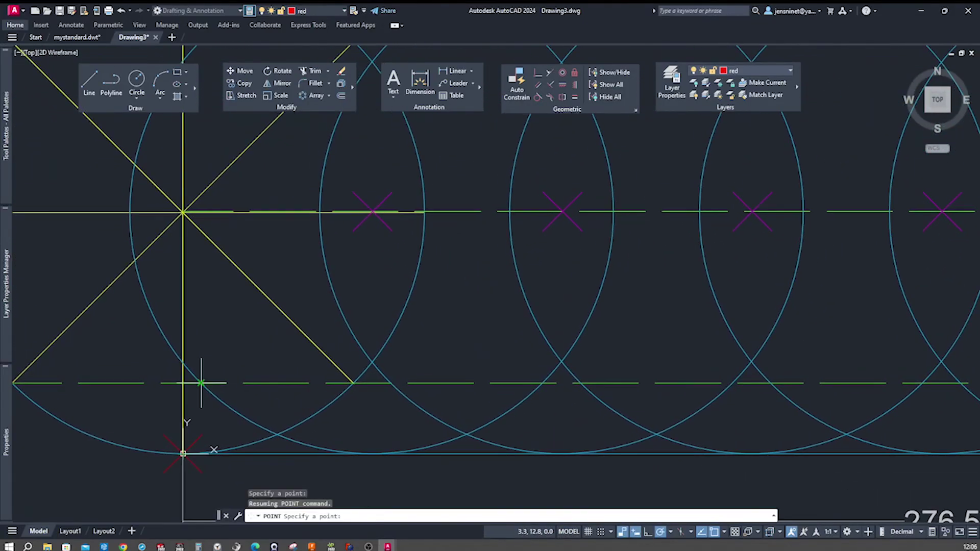
left_click(197, 383)
scroll(322, 373, "down", 1)
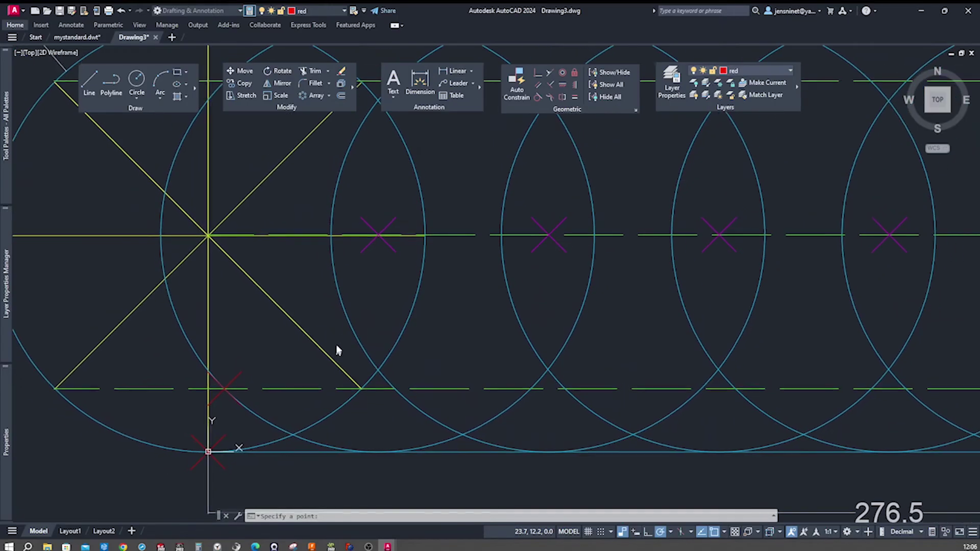
left_click(330, 234)
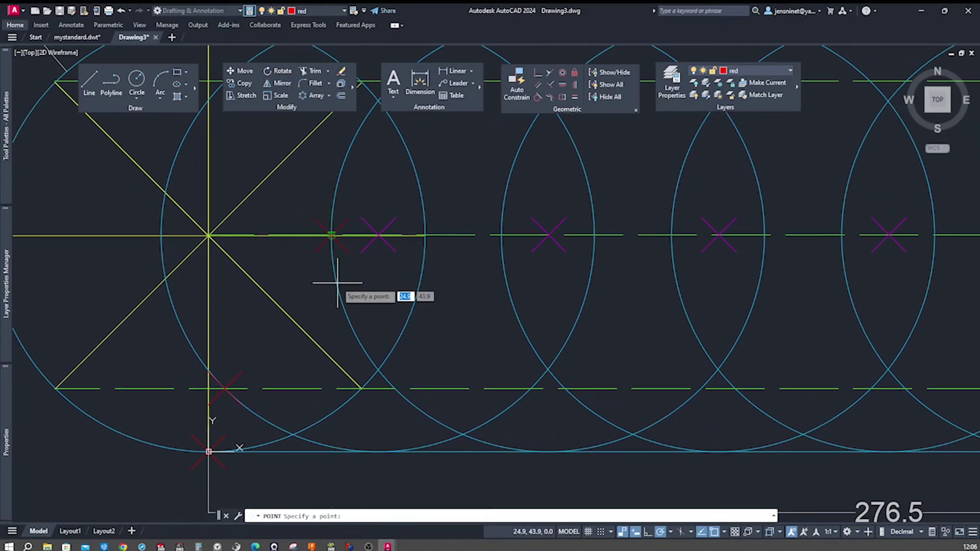
scroll(339, 283, "down", 1)
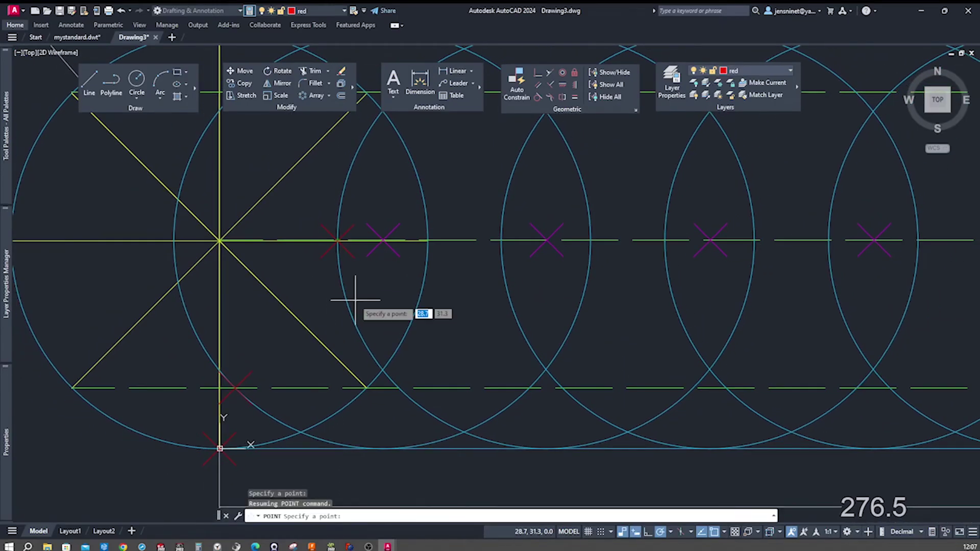
scroll(347, 296, "up", 2)
key("Escape")
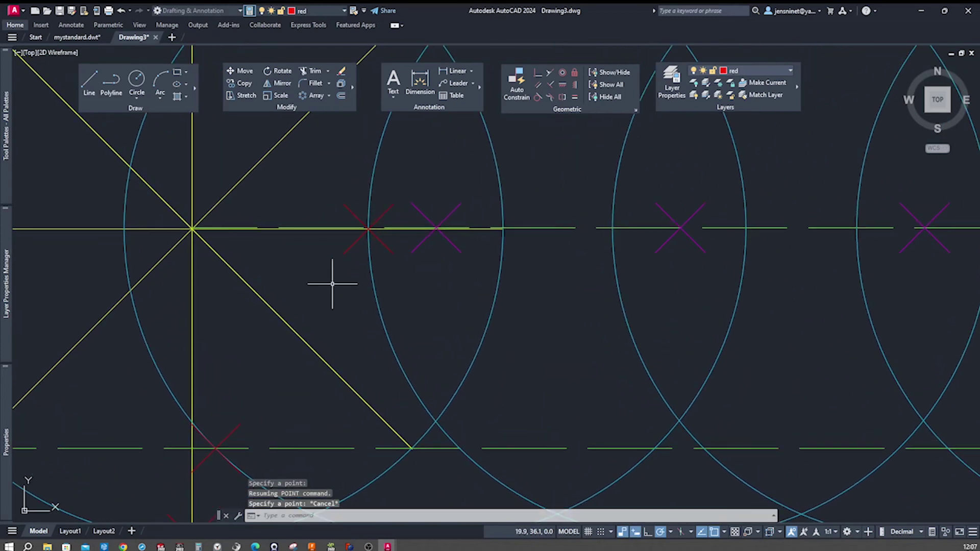
Step: Move the dashed centre line by its left endpoint onto the intersection of the yellow spokes
scroll(301, 279, "up", 6)
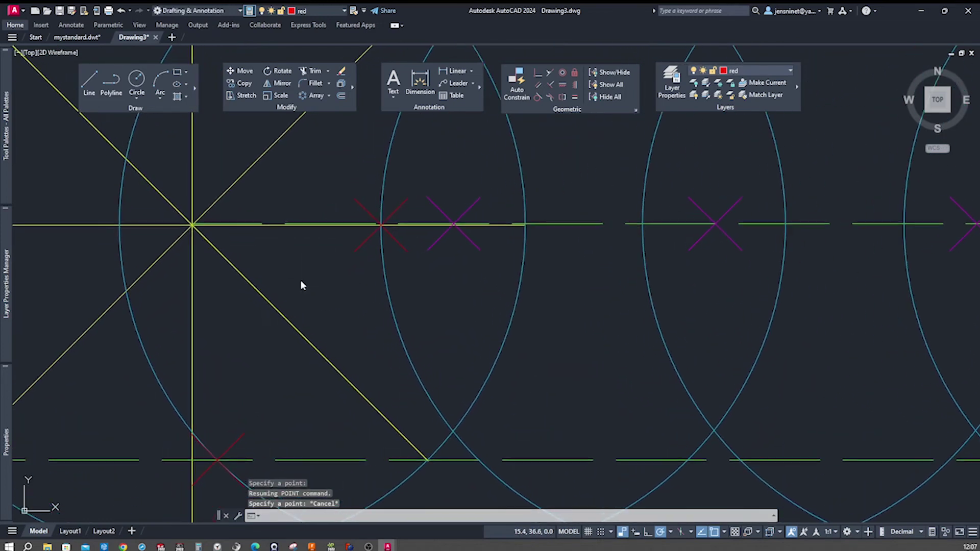
left_click(223, 264)
left_click(202, 264)
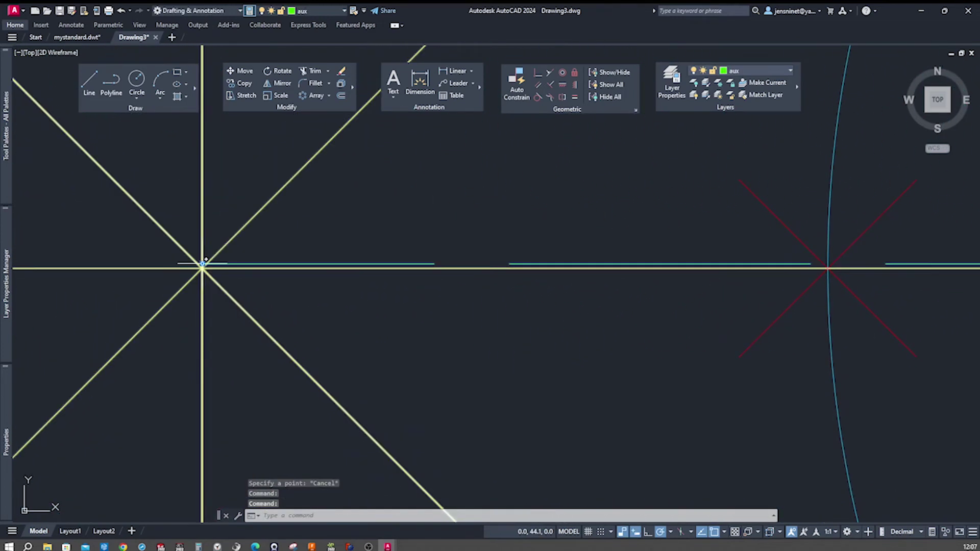
key("space")
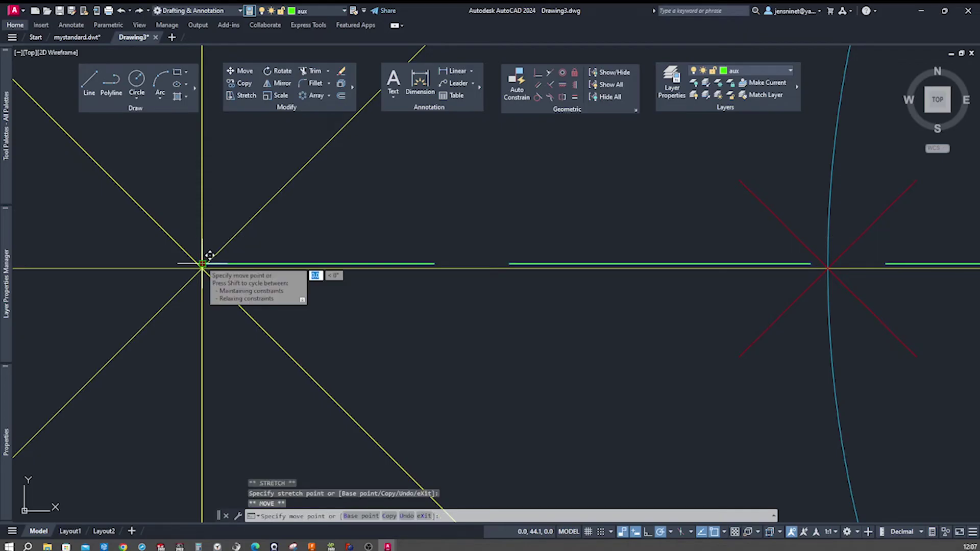
left_click(202, 268)
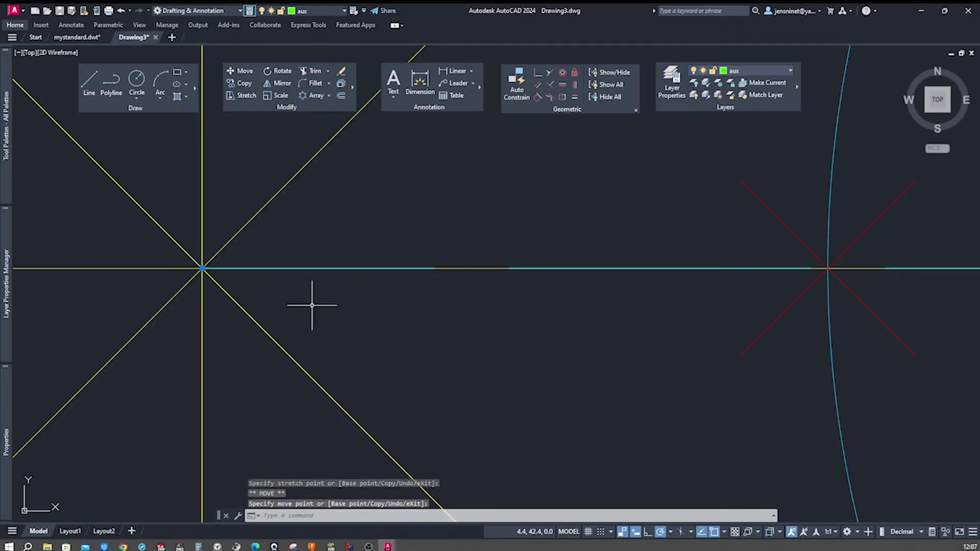
key("Escape")
Step: Place points where the third copied circle's left side crosses the upper dashed line and at the top of the fourth copied circle
scroll(401, 314, "down", 4)
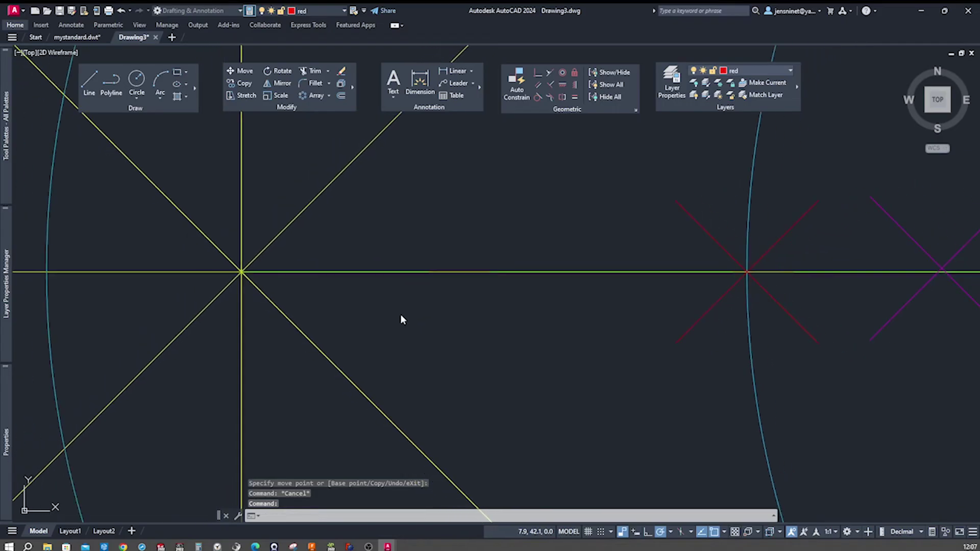
scroll(400, 314, "down", 3)
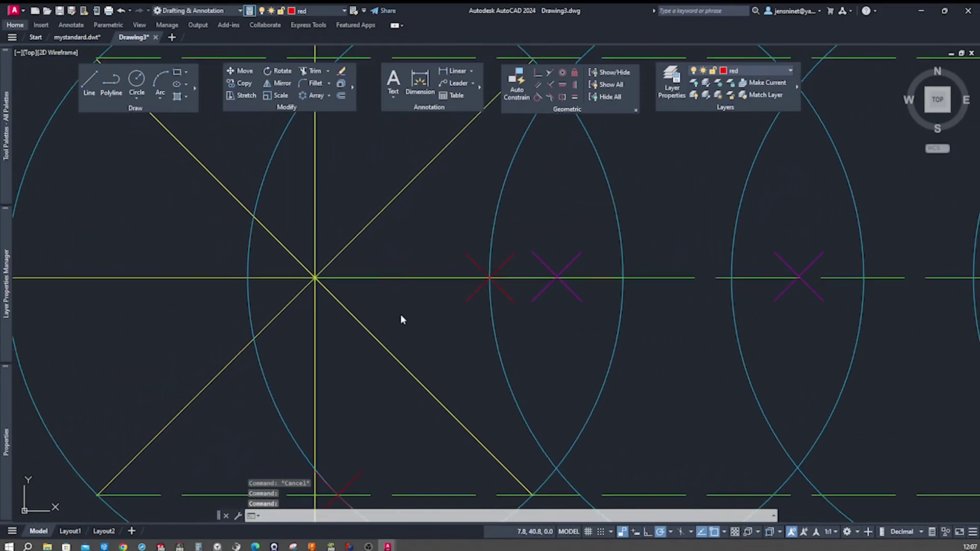
scroll(472, 317, "down", 3)
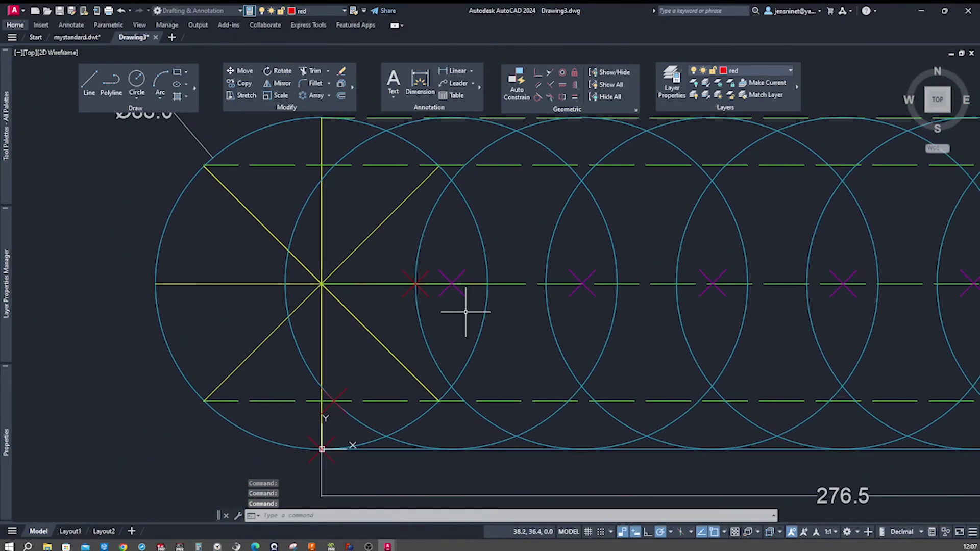
left_click(193, 90)
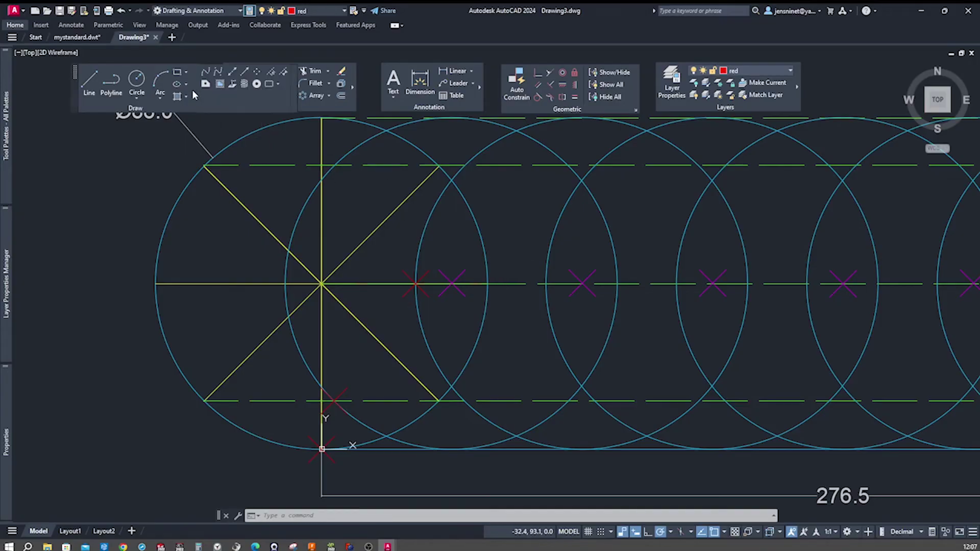
left_click(257, 73)
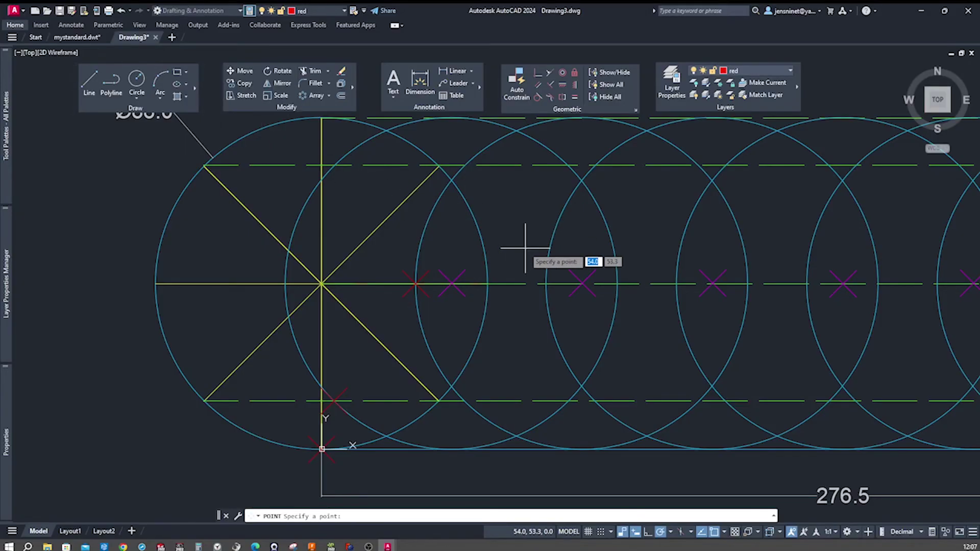
mouse_move(530, 256)
middle_mouse_down()
mouse_move(536, 265)
mouse_move(556, 260)
middle_mouse_up()
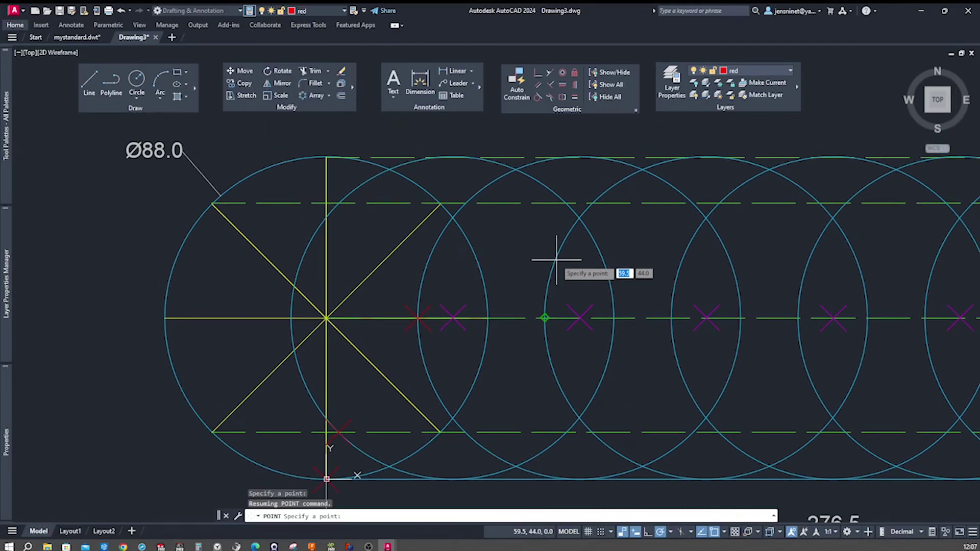
left_click(592, 203)
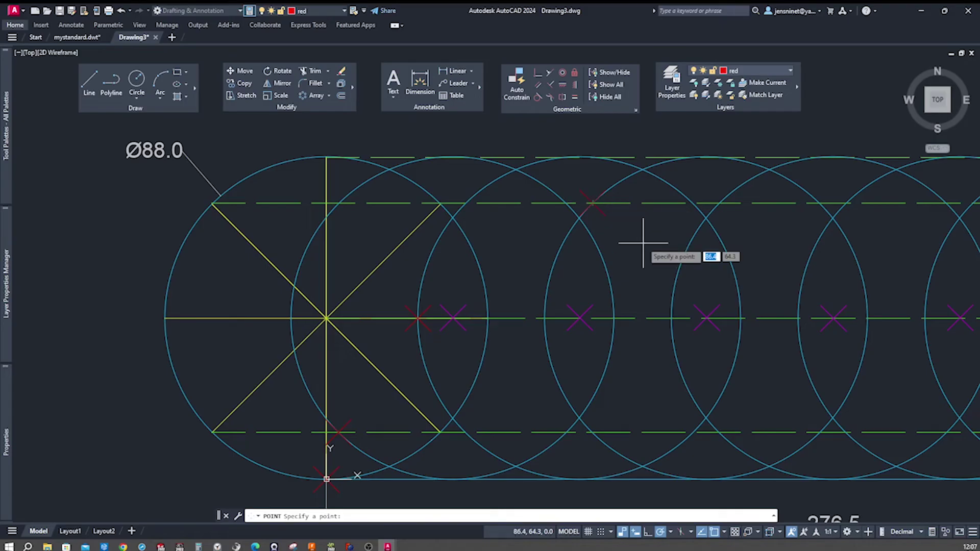
scroll(642, 243, "down", 1)
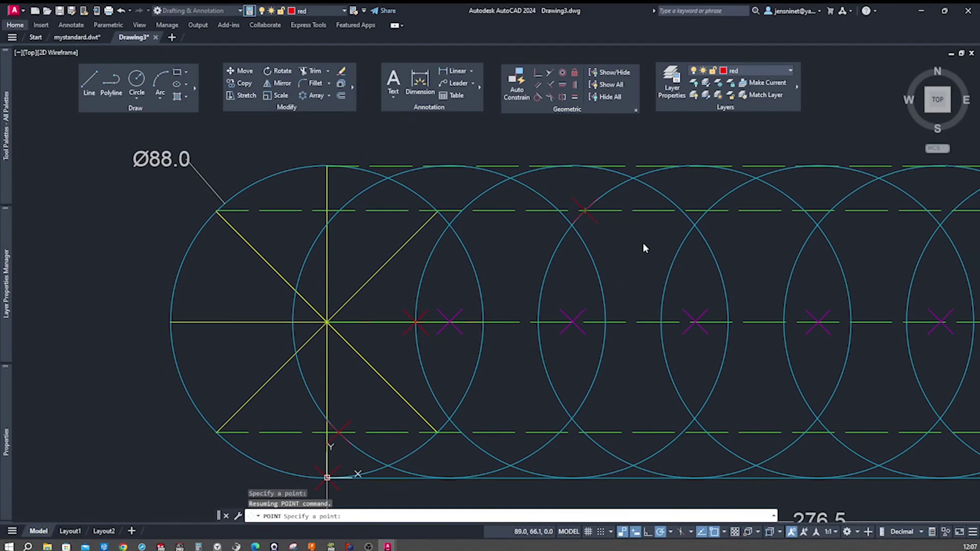
scroll(683, 257, "down", 2)
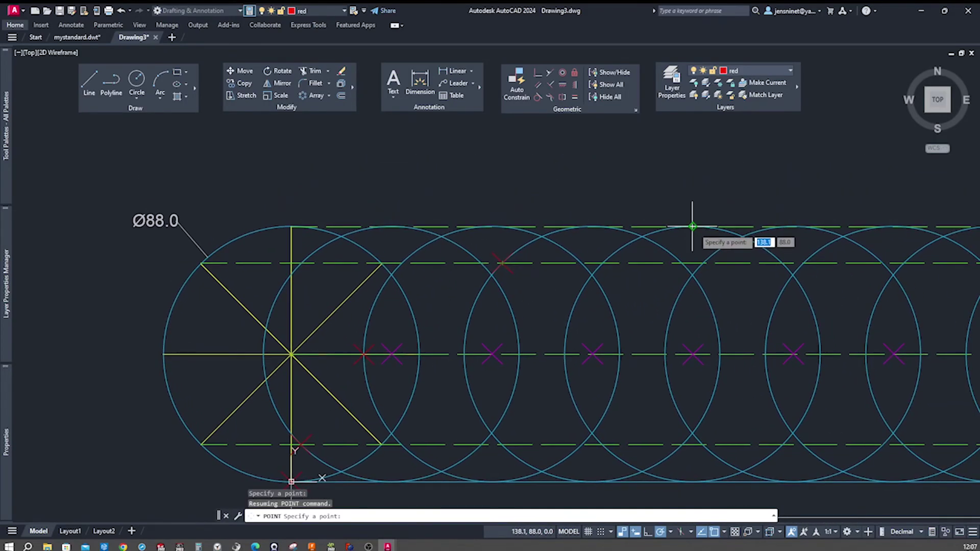
left_click(693, 227)
key("Escape")
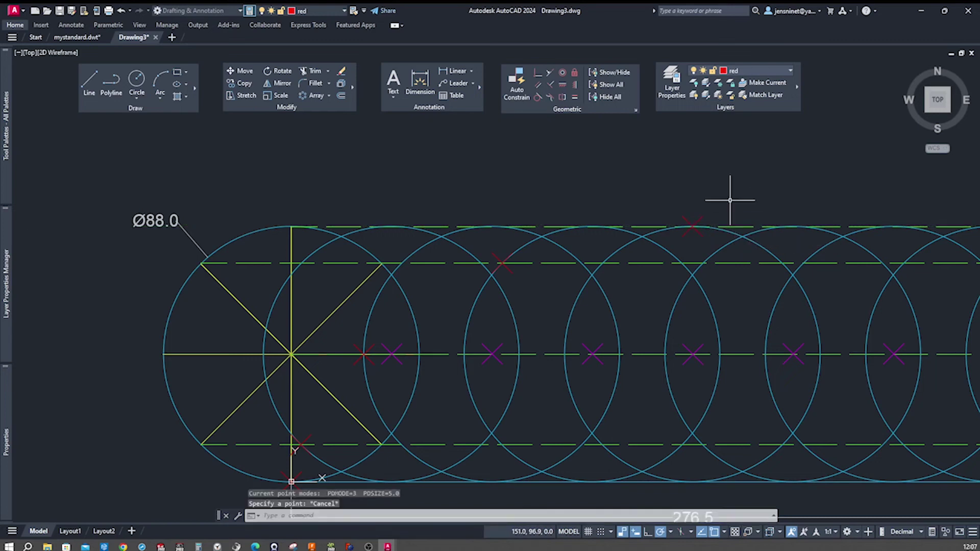
Step: Mirror the five red points about the vertical line through the fourth copied circle's top and centre, keeping the originals
type("mi")
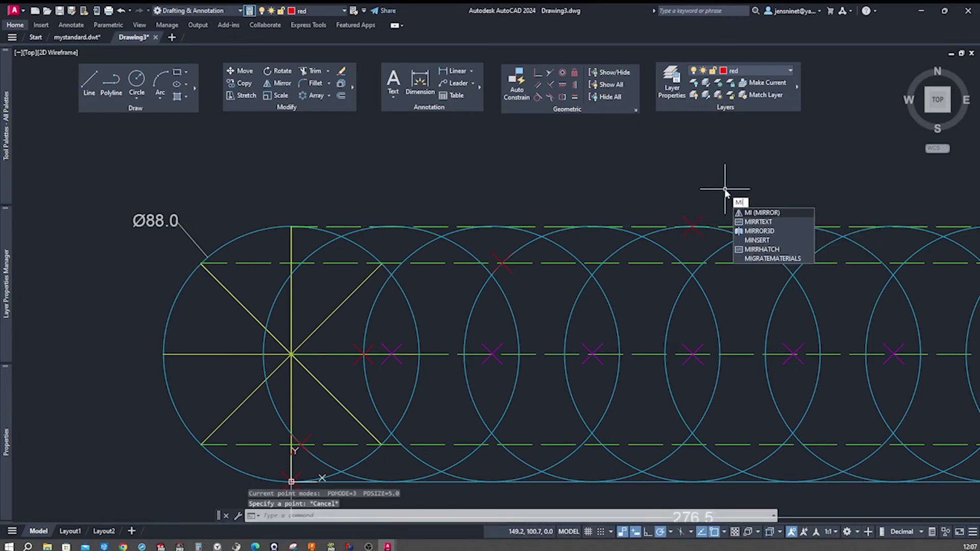
key("Return")
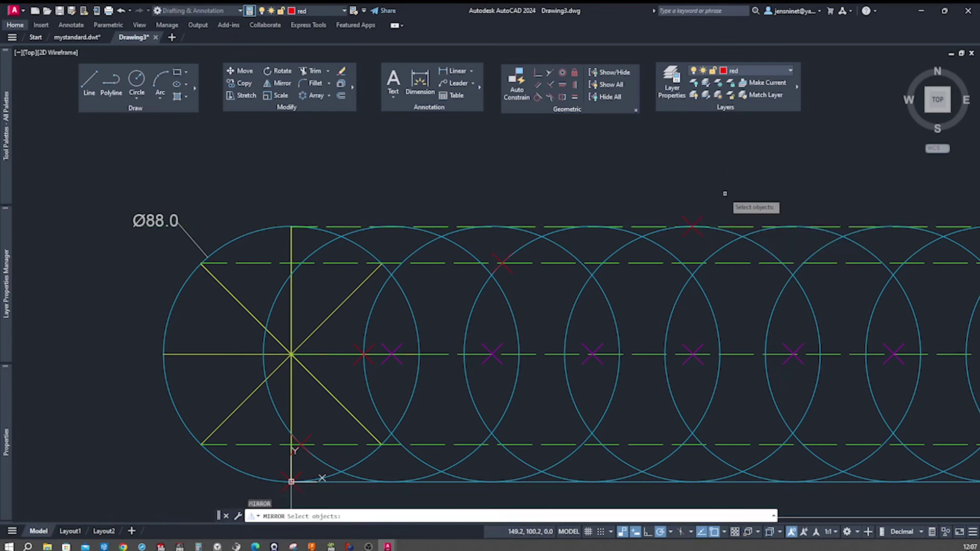
left_click(692, 225)
left_click(517, 265)
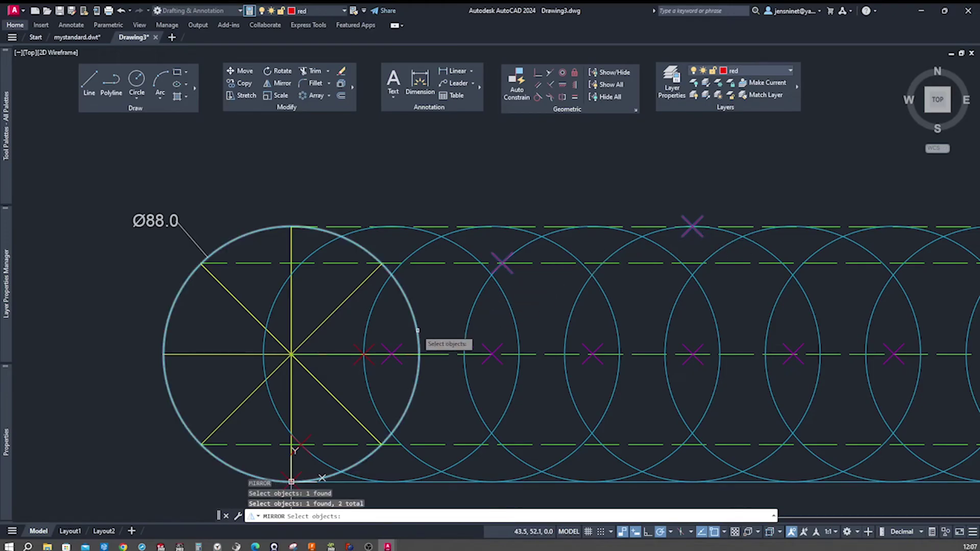
left_click(371, 360)
left_click(303, 443)
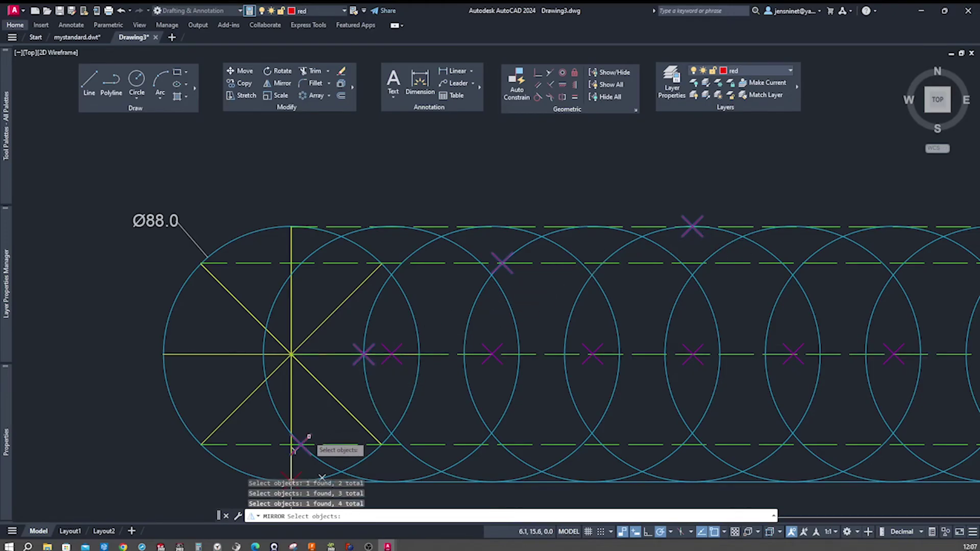
left_click(299, 474)
key("Return")
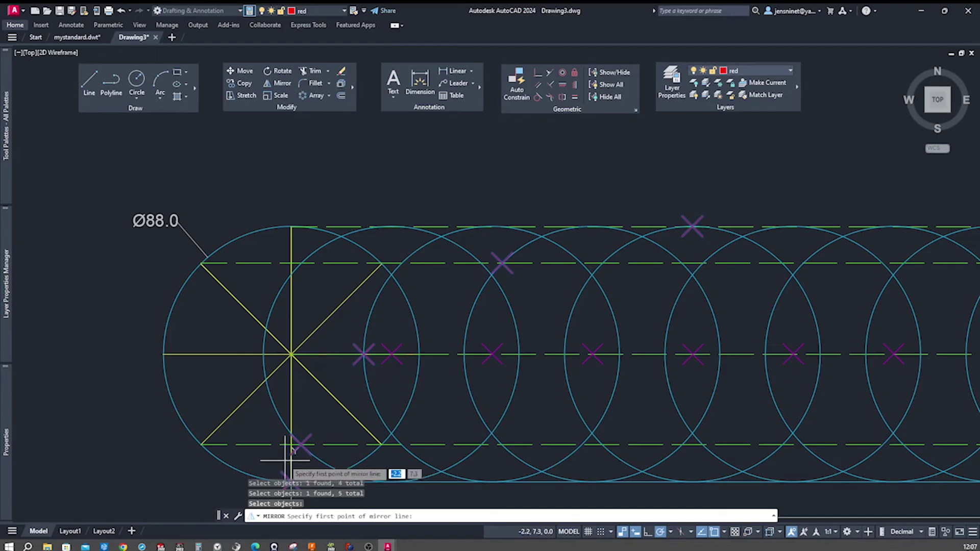
left_click(693, 226)
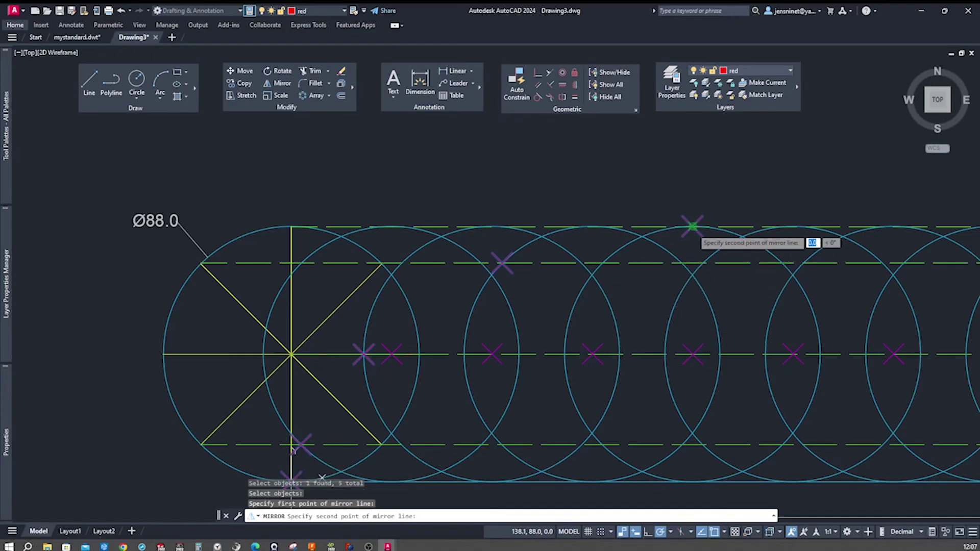
left_click(693, 354)
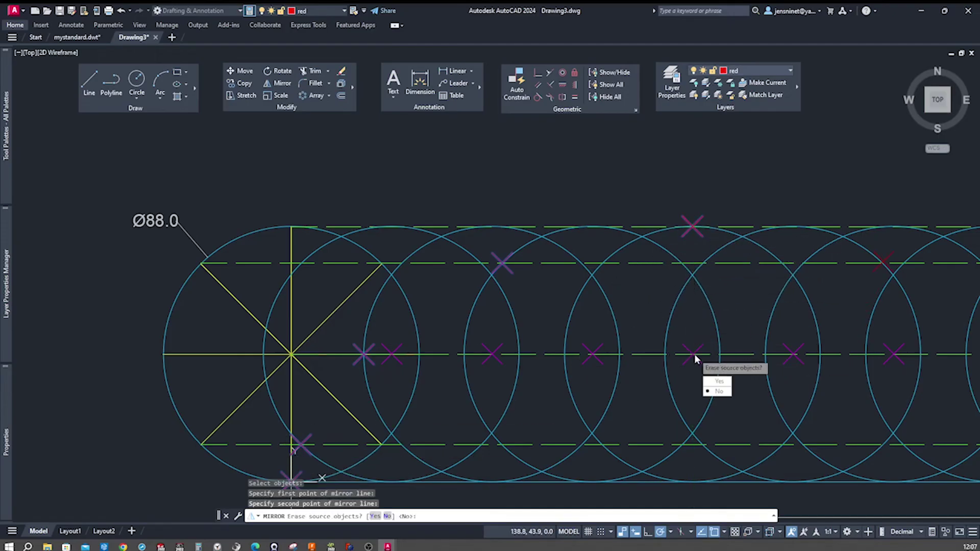
key("Return")
scroll(736, 323, "down", 2)
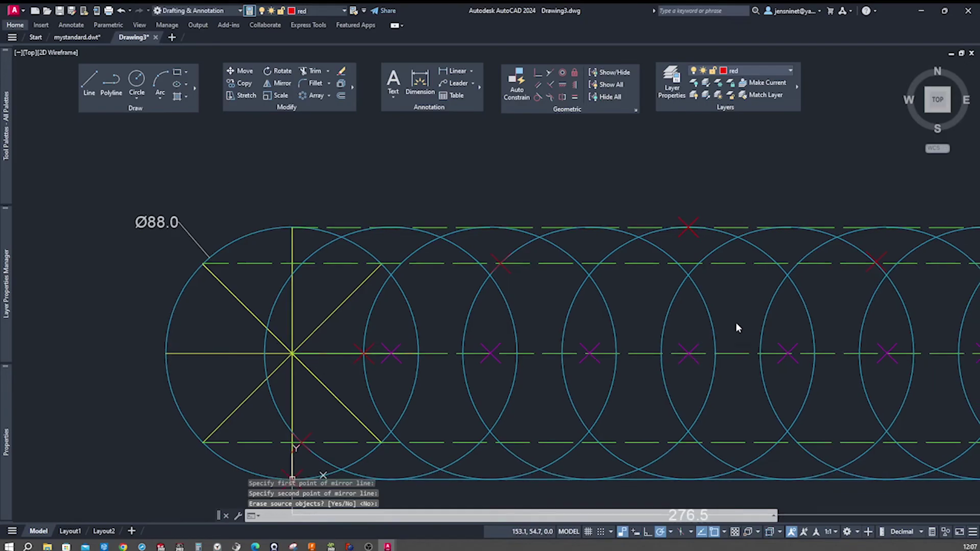
scroll(743, 306, "down", 1)
key("Return")
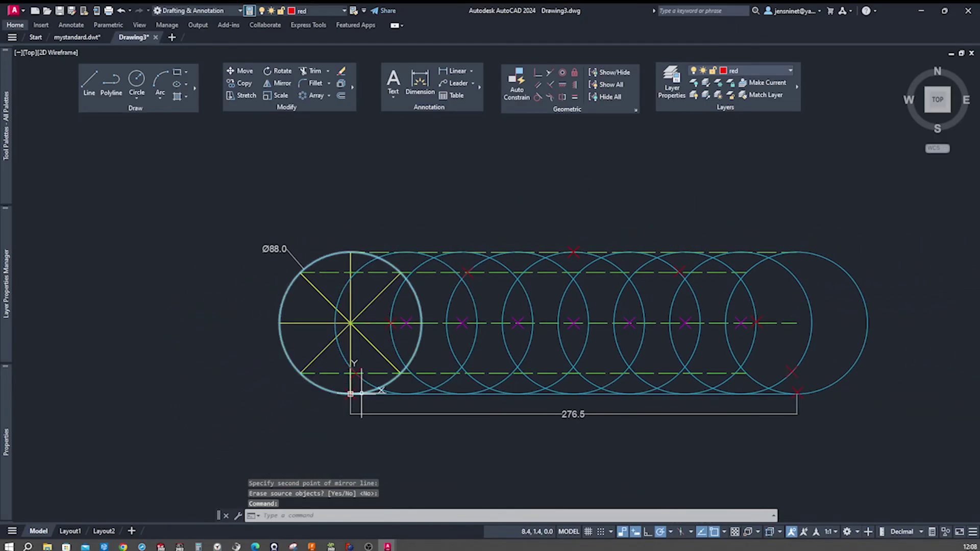
Step: Turn off every layer except red and solution, and make the solution layer current, keeping it on
left_click(790, 72)
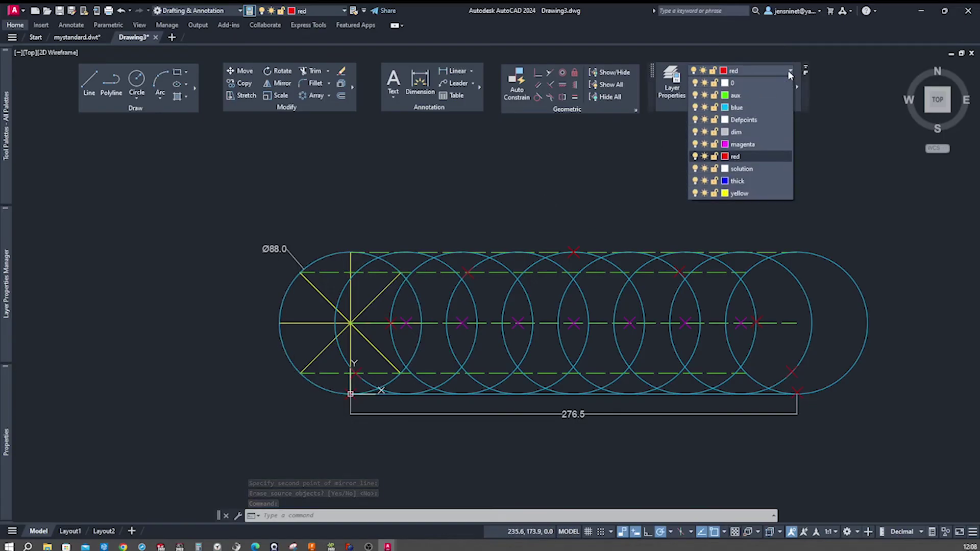
left_click(742, 169)
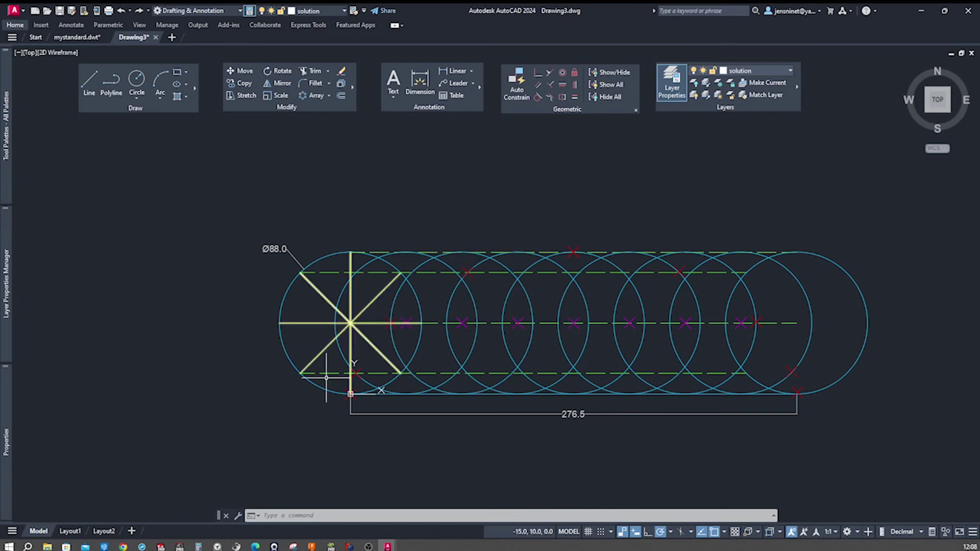
mouse_move(6, 300)
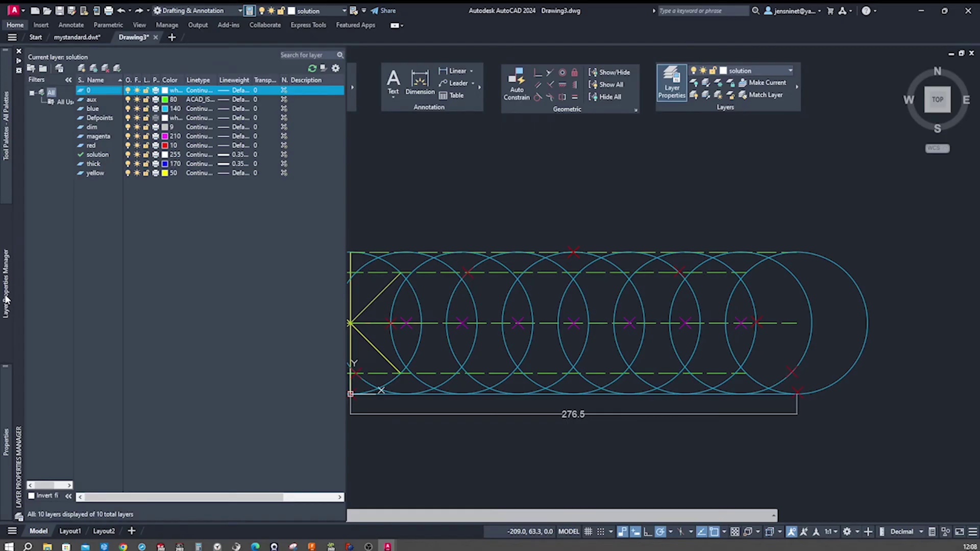
left_click(89, 147)
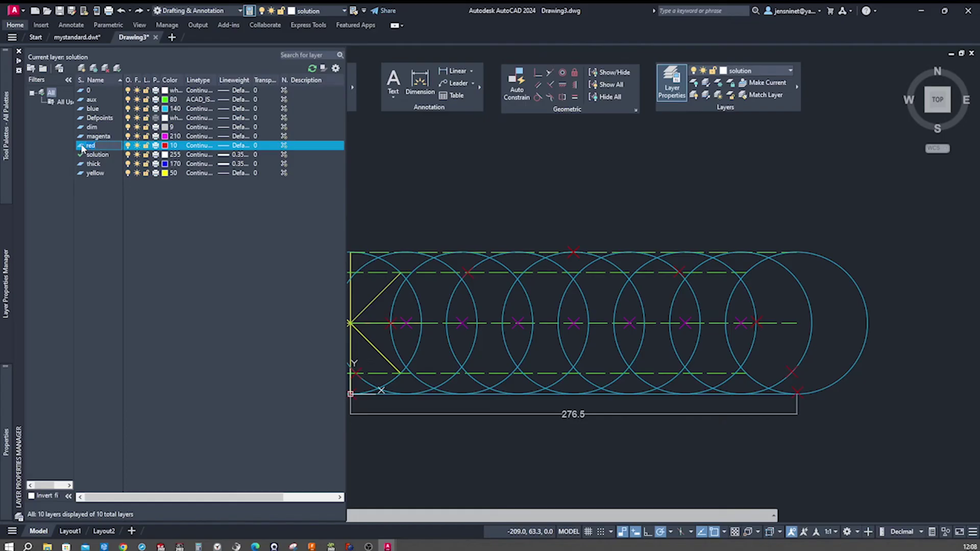
double_click(82, 147)
right_click(82, 148)
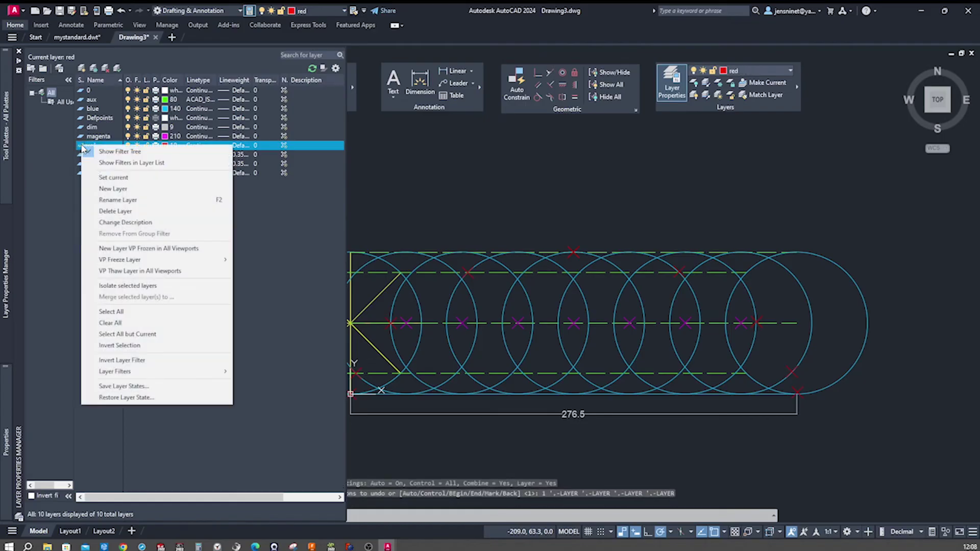
left_click(117, 346)
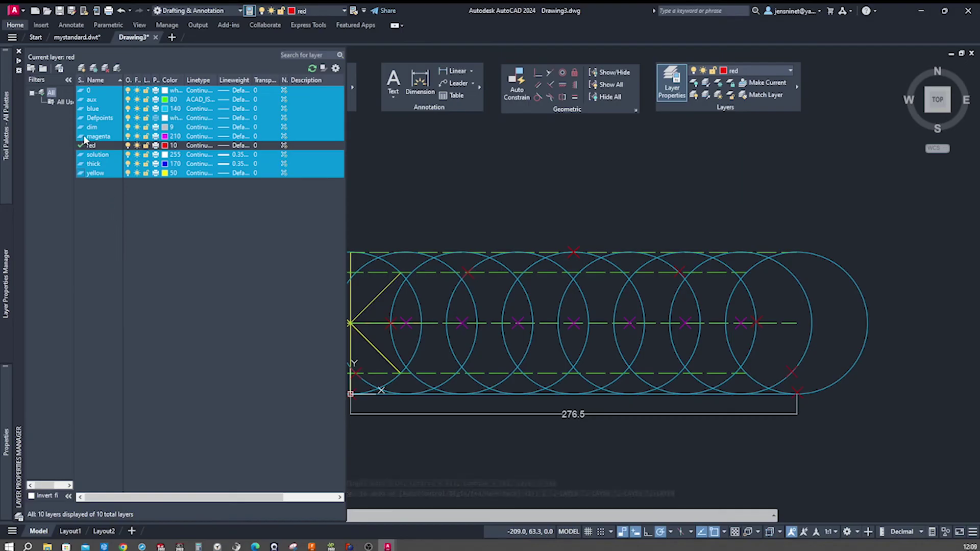
left_click(129, 137)
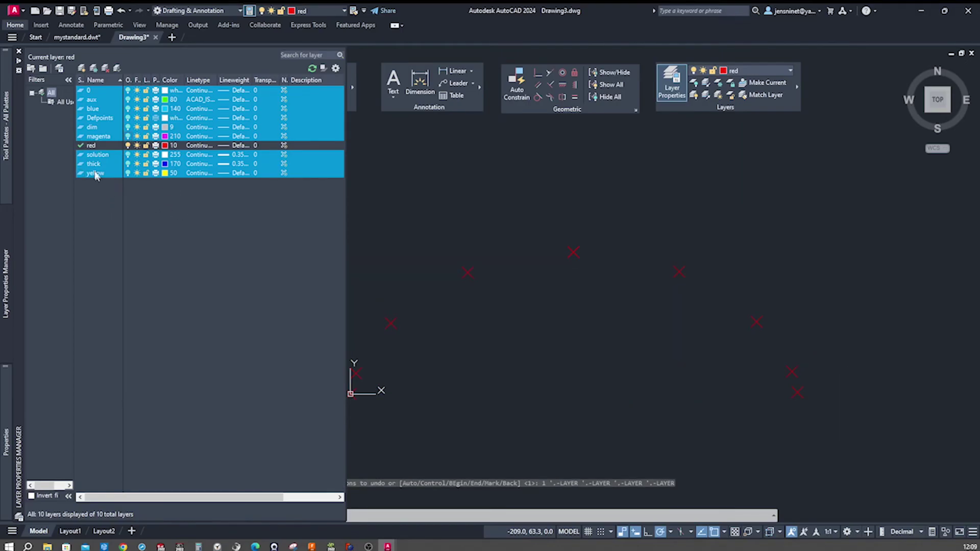
left_click(92, 156)
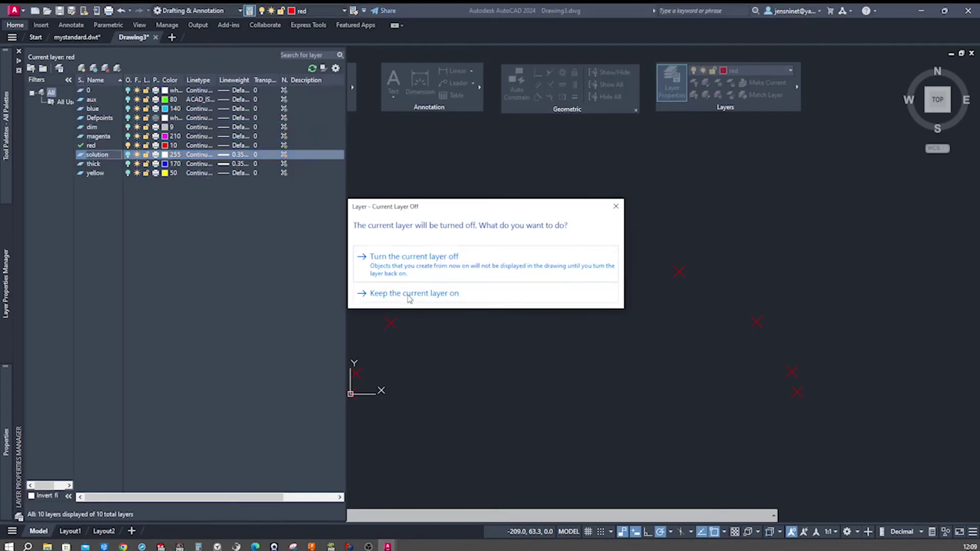
left_click(409, 295)
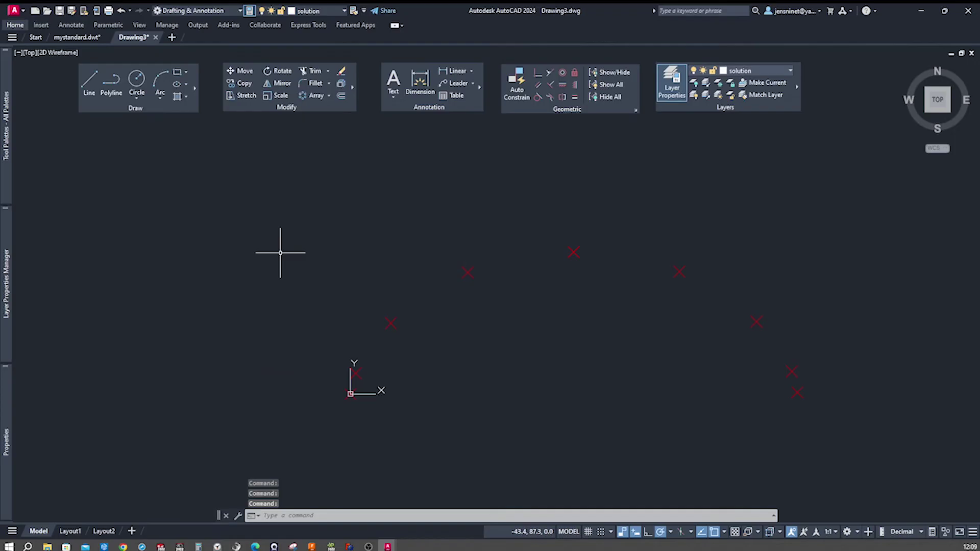
Step: Draw a fit-point spline from the origin through all the red points to the last one at the baseline's far end
left_click(194, 89)
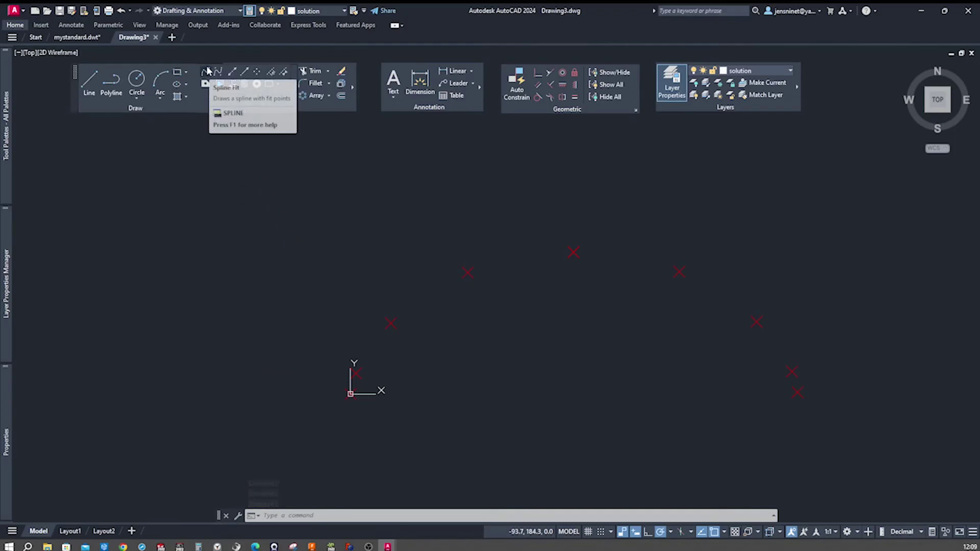
left_click(208, 71)
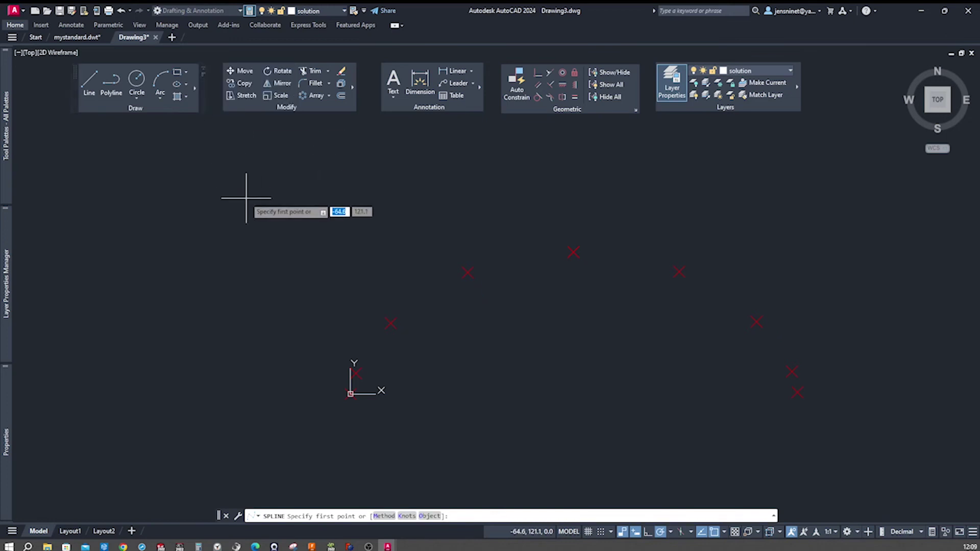
left_click(351, 393)
left_click(397, 328)
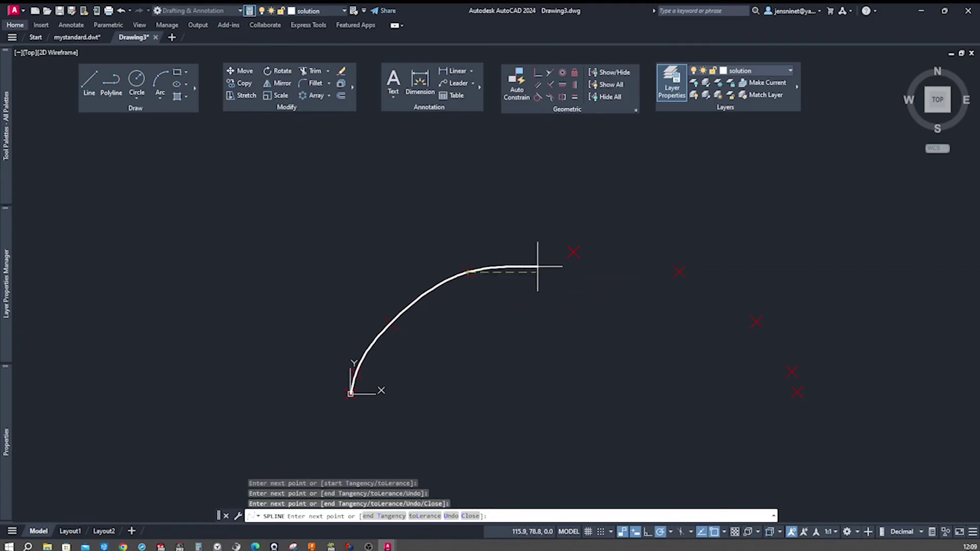
left_click(573, 251)
left_click(679, 271)
left_click(750, 321)
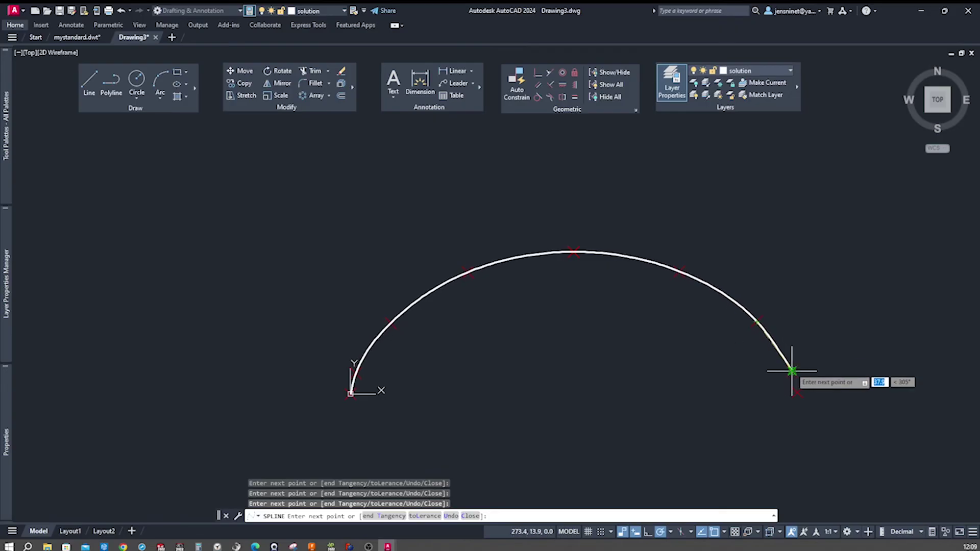
left_click(791, 371)
left_click(798, 391)
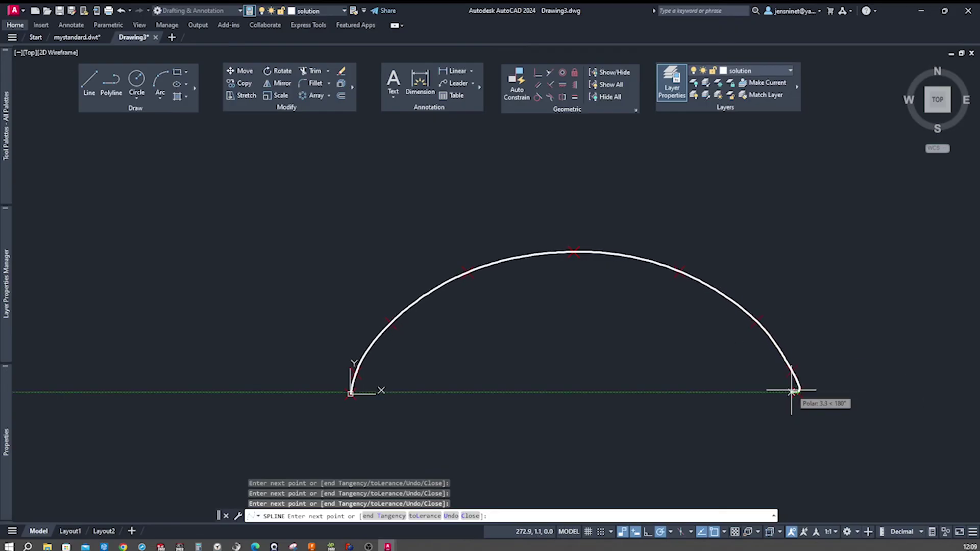
key("Return")
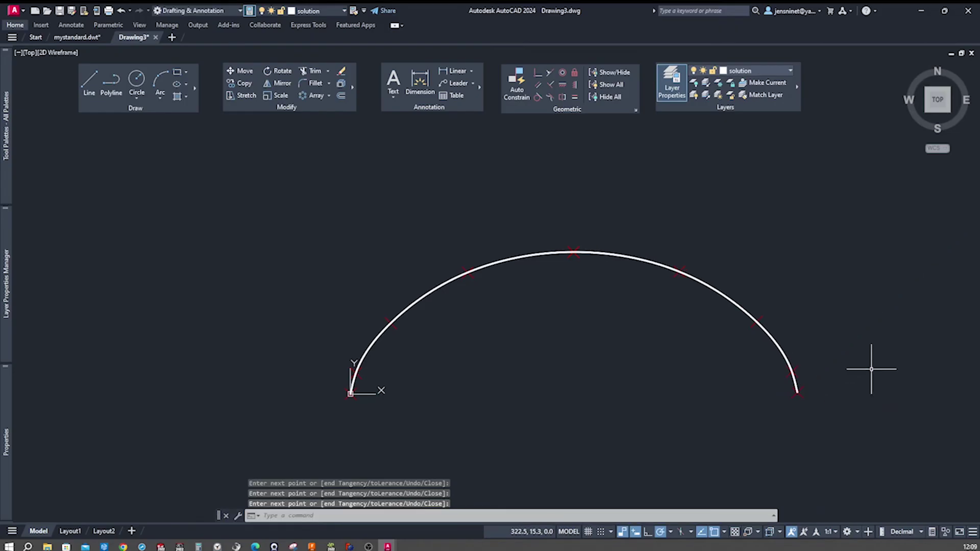
scroll(850, 324, "up", 2)
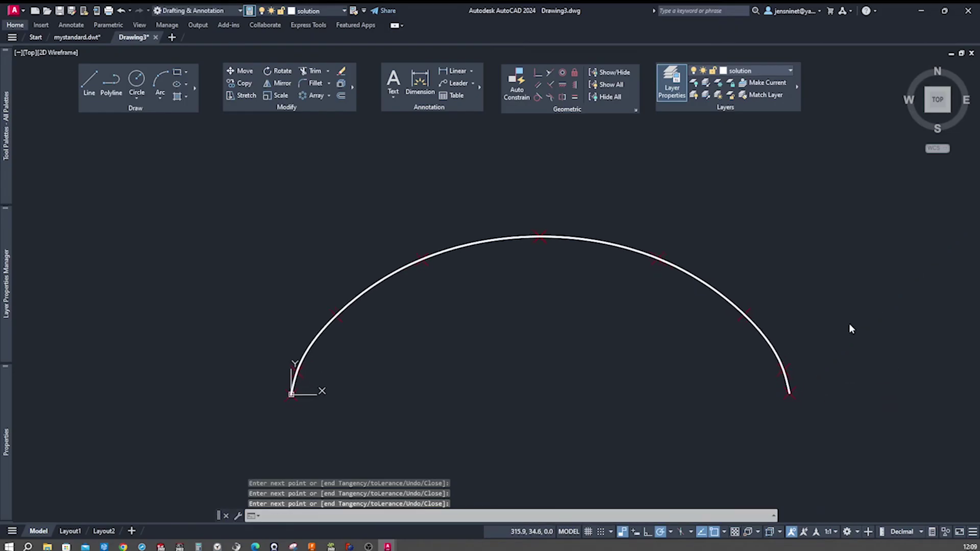
Step: Turn all the layers back on so the full cycloid construction shows together with the solution curve
mouse_move(6, 307)
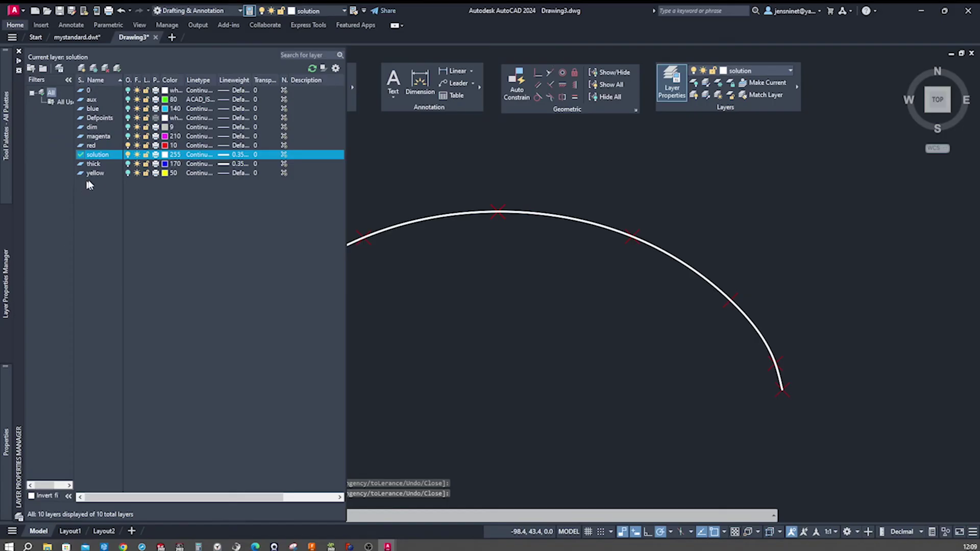
right_click(96, 164)
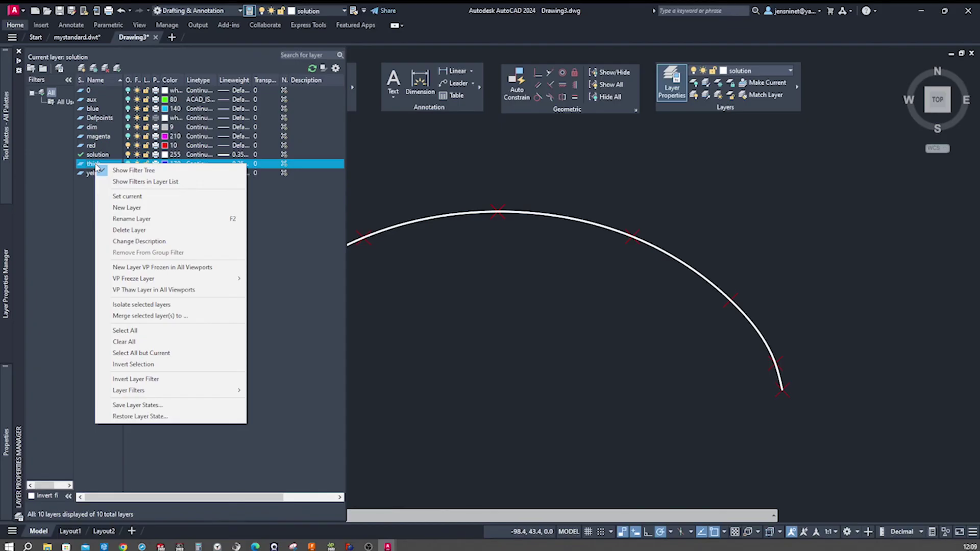
left_click(125, 331)
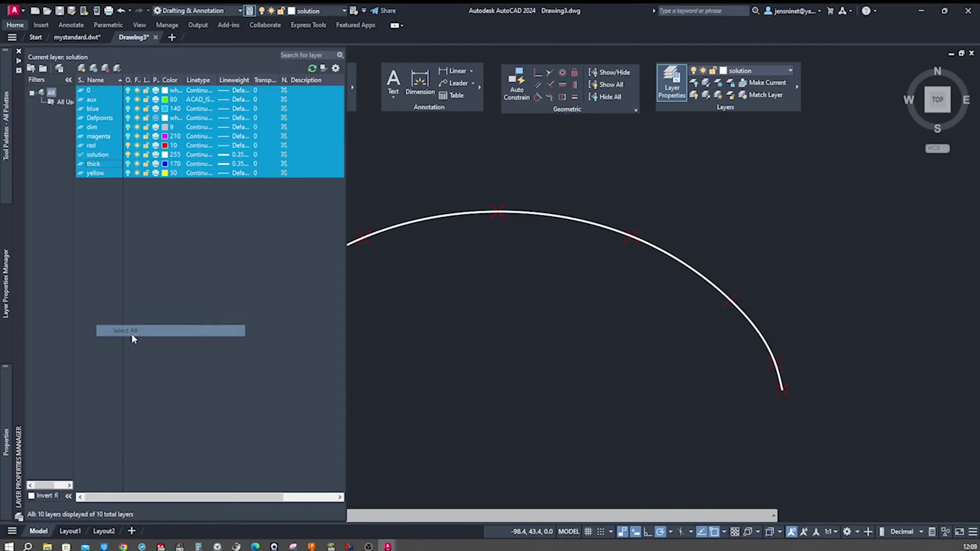
left_click(82, 164)
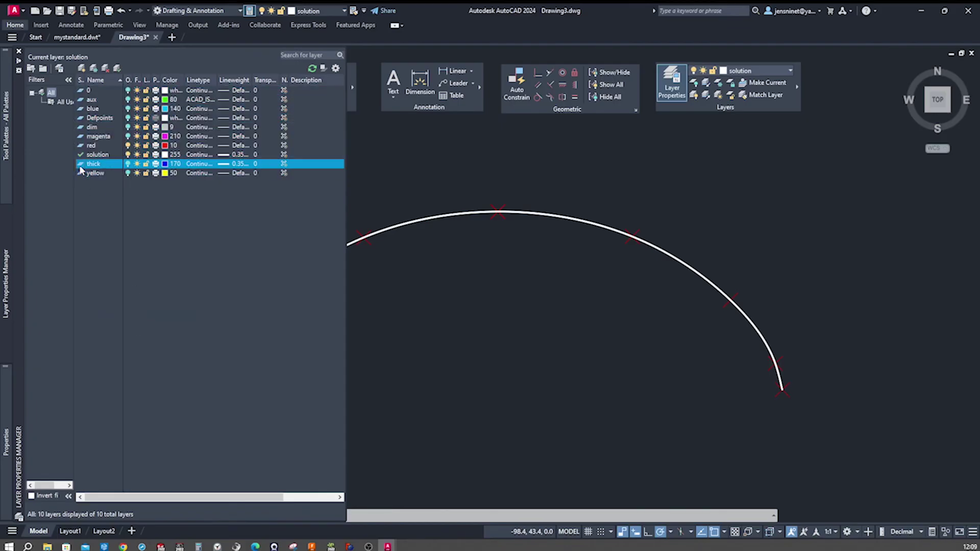
right_click(128, 167)
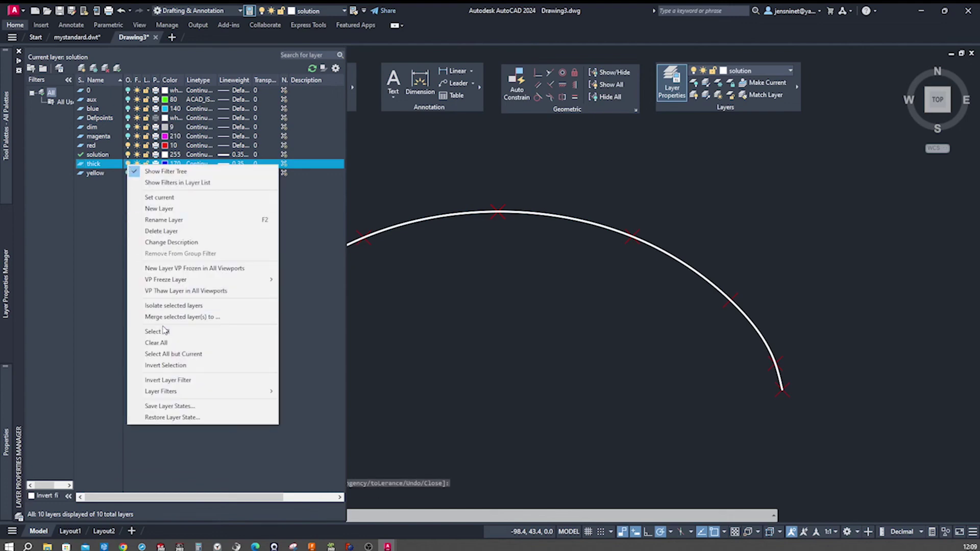
left_click(158, 332)
left_click(128, 173)
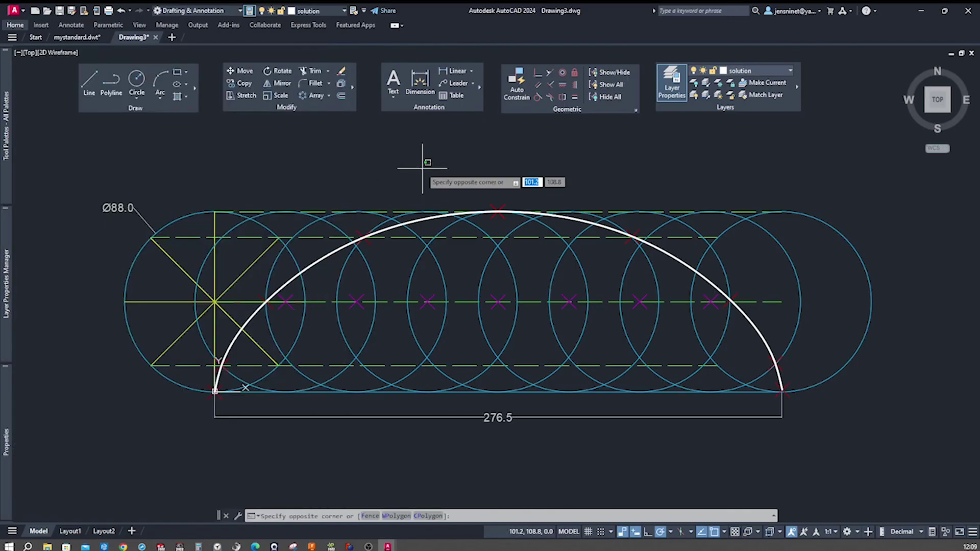
scroll(972, 298, "down", 1)
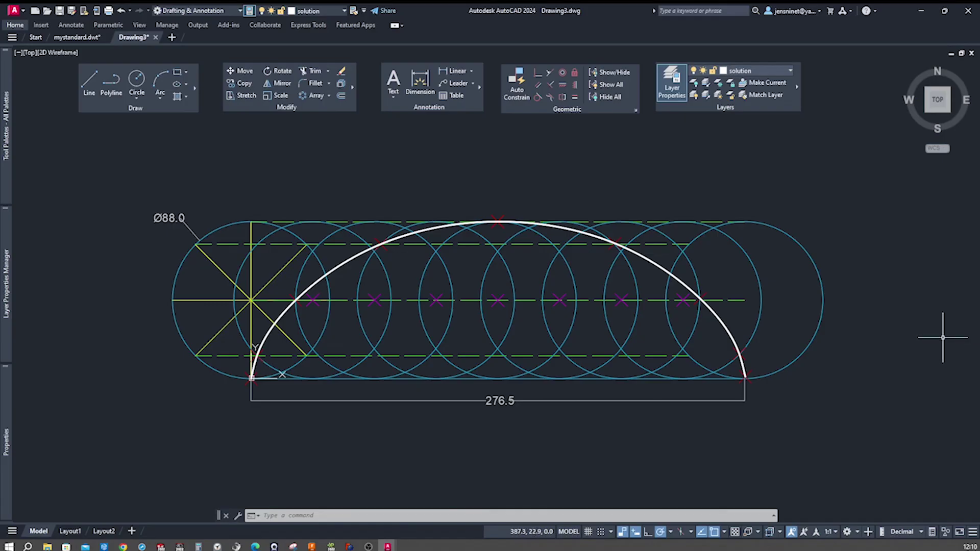
middle_click(964, 373)
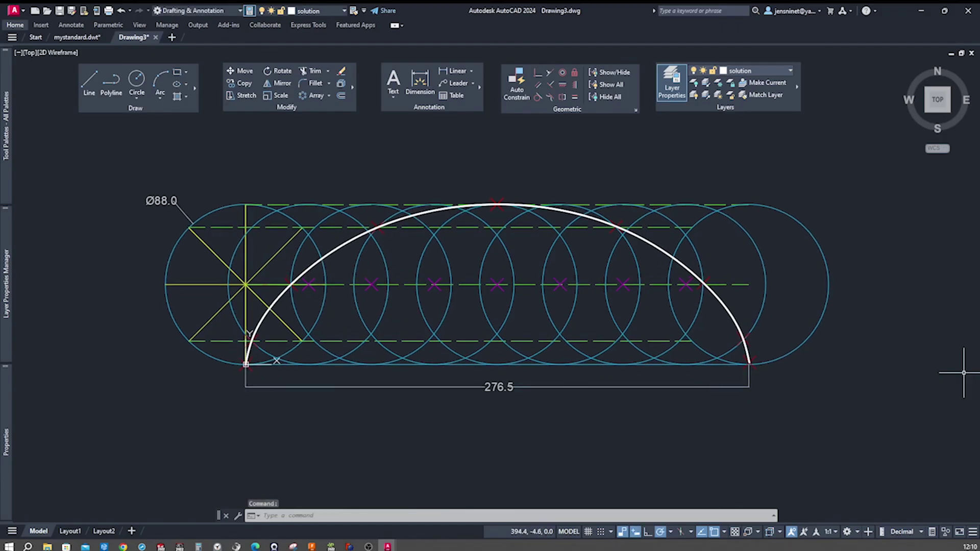